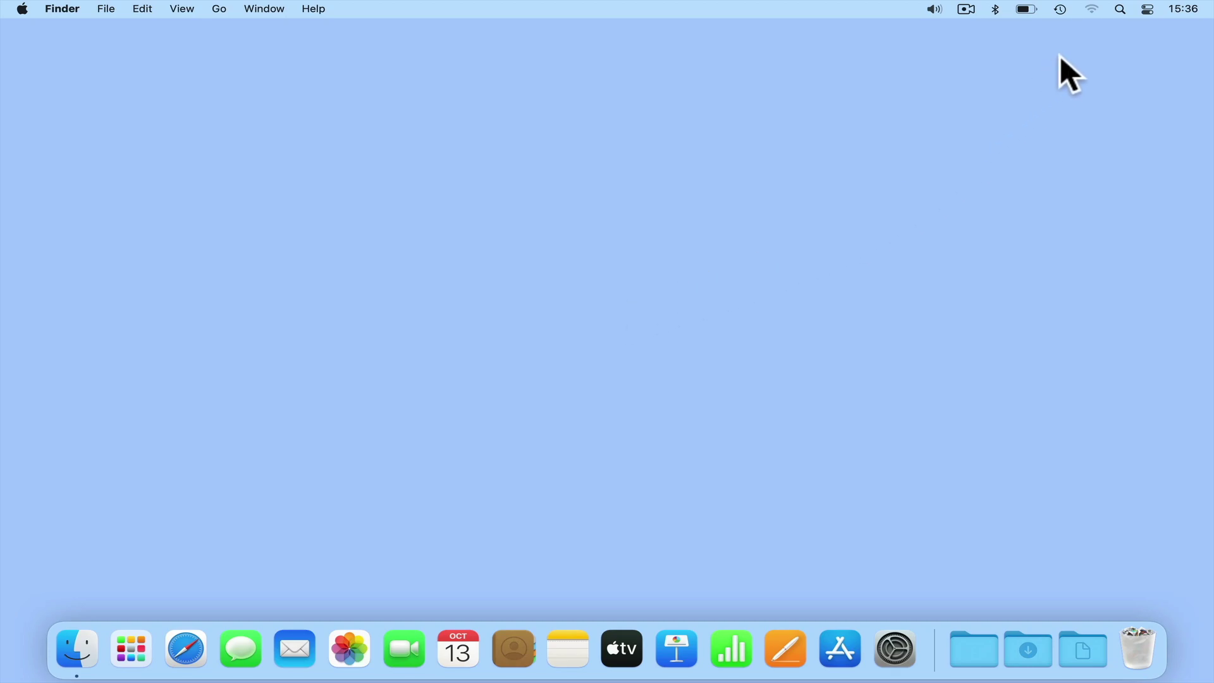
Step: Join the Synology_M39RSN Wi-Fi network using its WPA2 password, with Show password ticked
left_click(1092, 9)
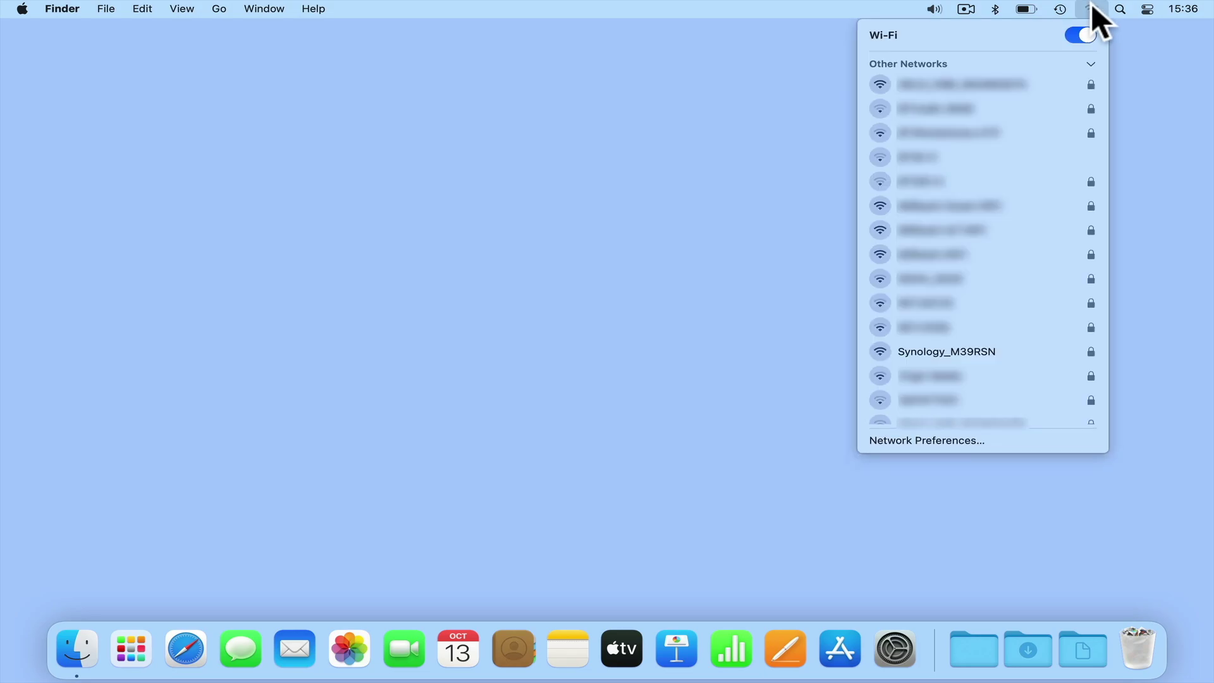
left_click(1003, 347)
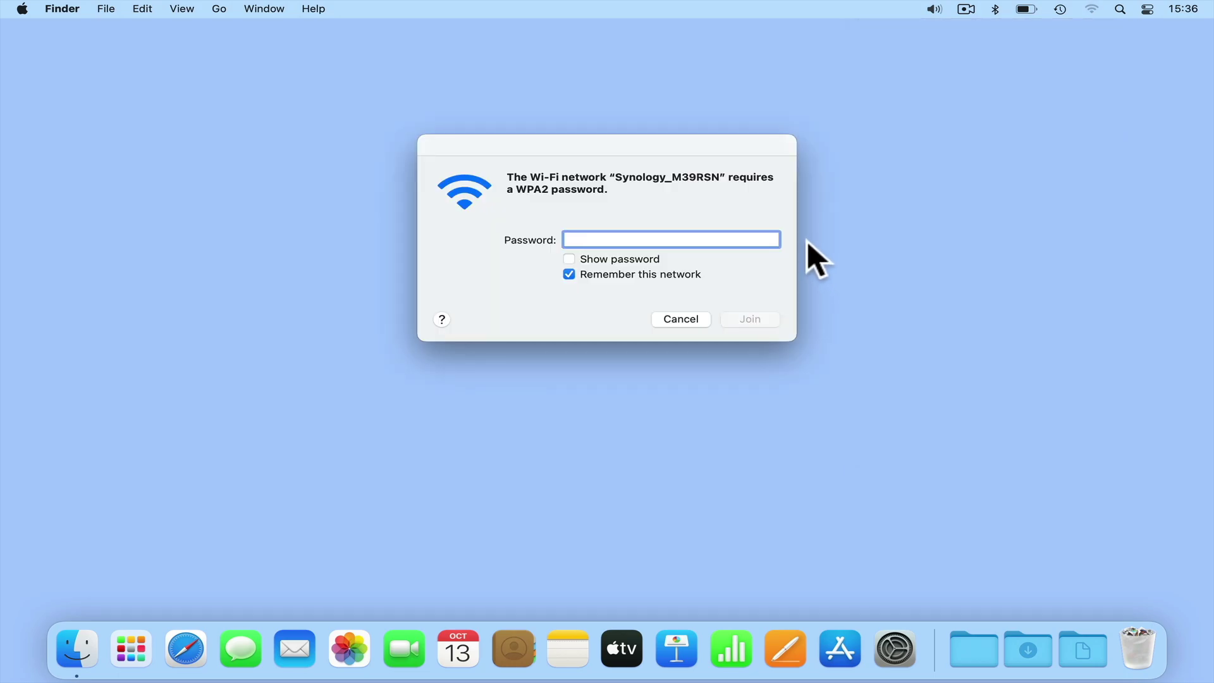
type("•••••••••")
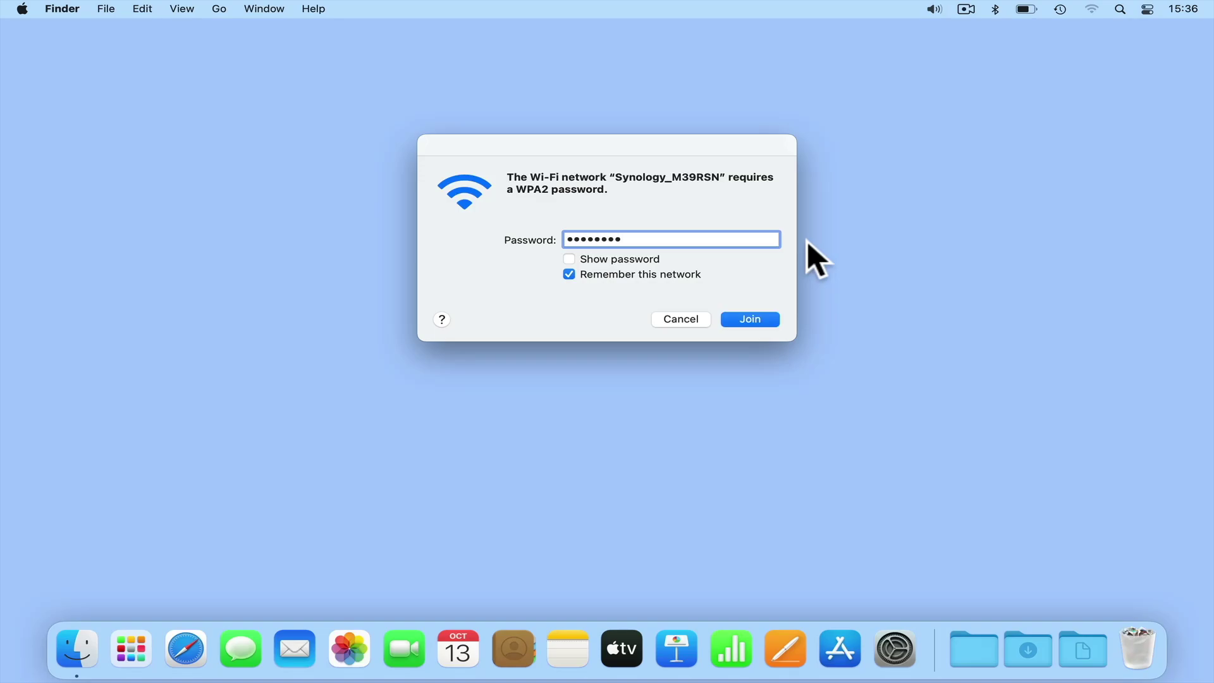
left_click(648, 261)
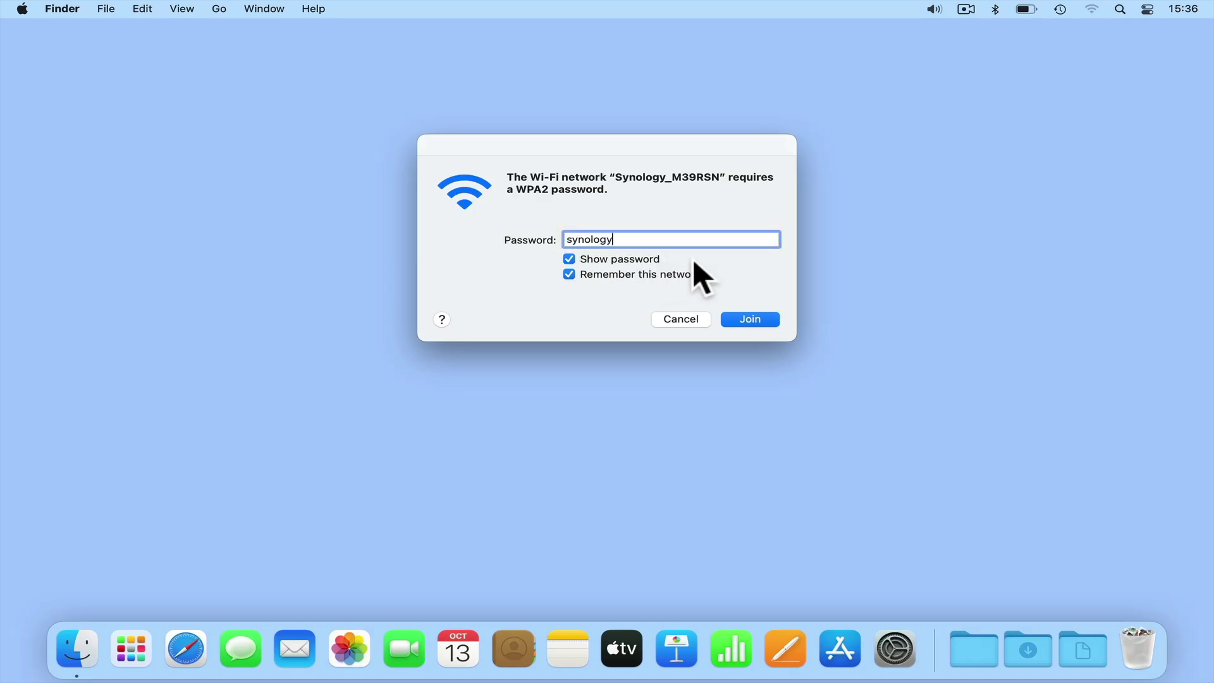
left_click(748, 316)
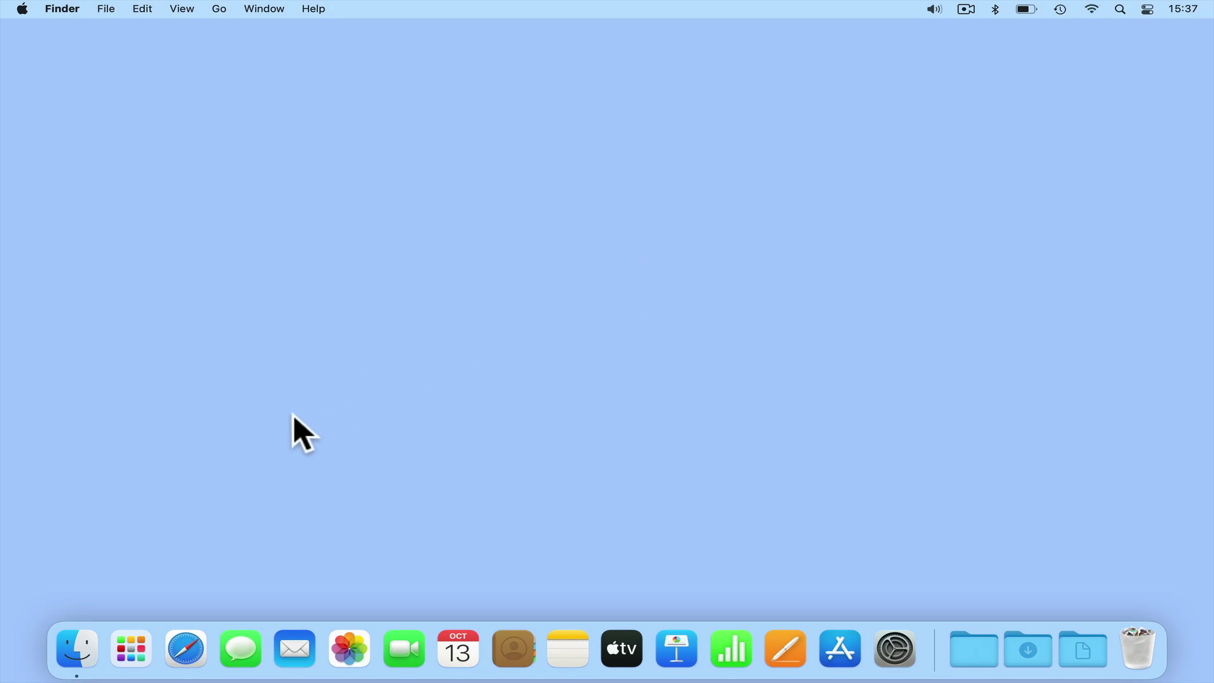
Step: Load 192.168.1.1 in Safari and start the Synology router setup wizard
left_click(191, 640)
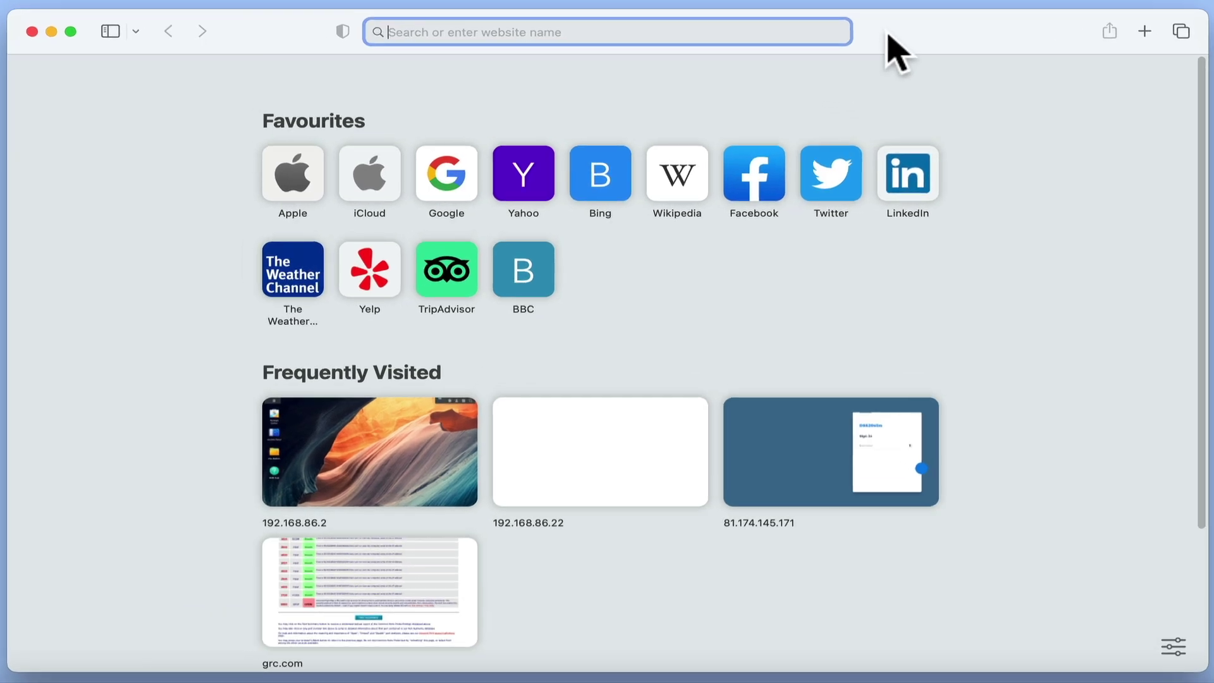
type("192")
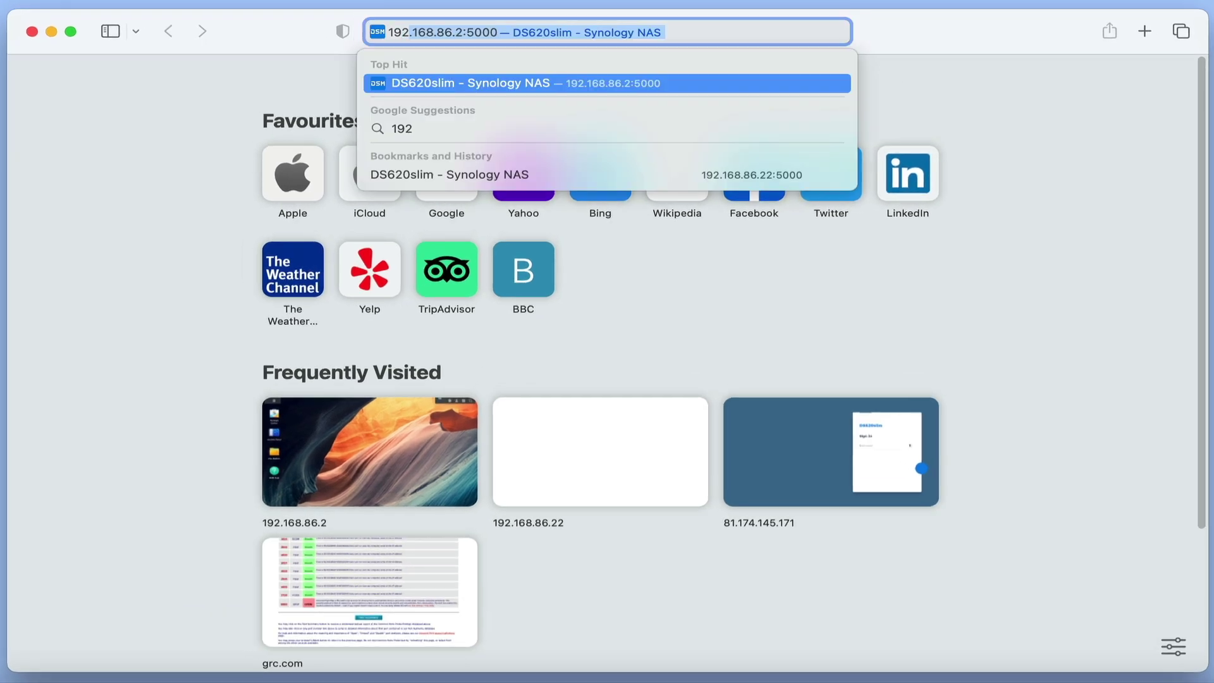
type(".168.1.1")
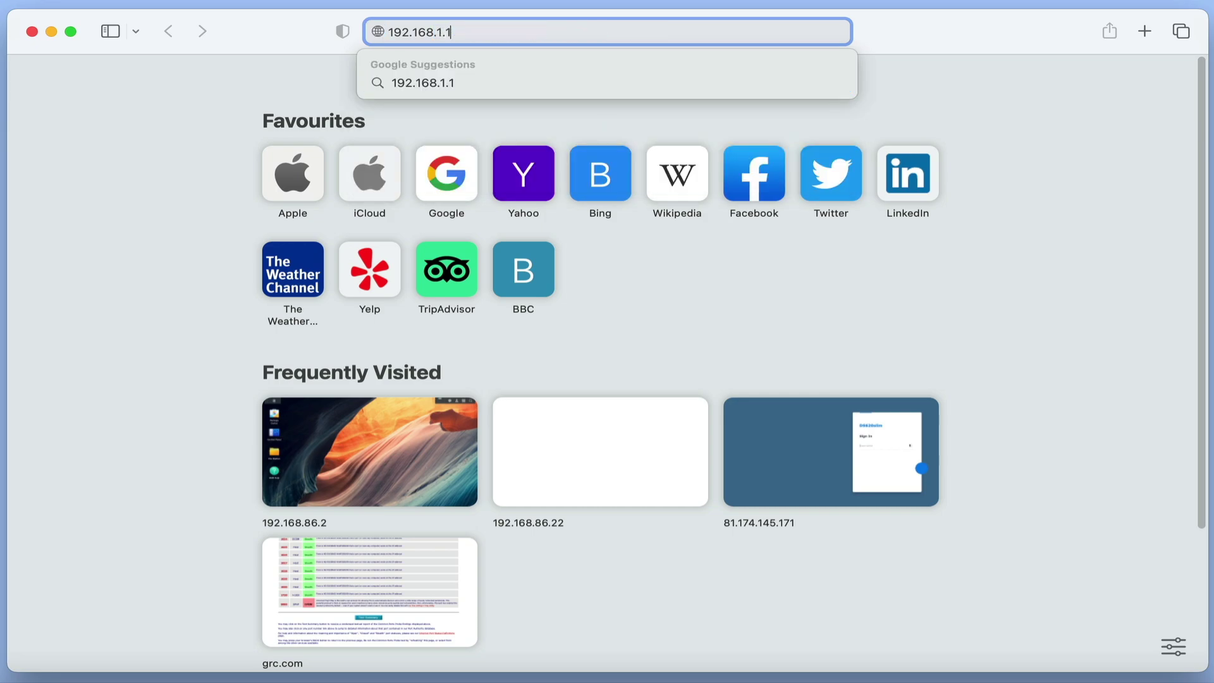
key("Return")
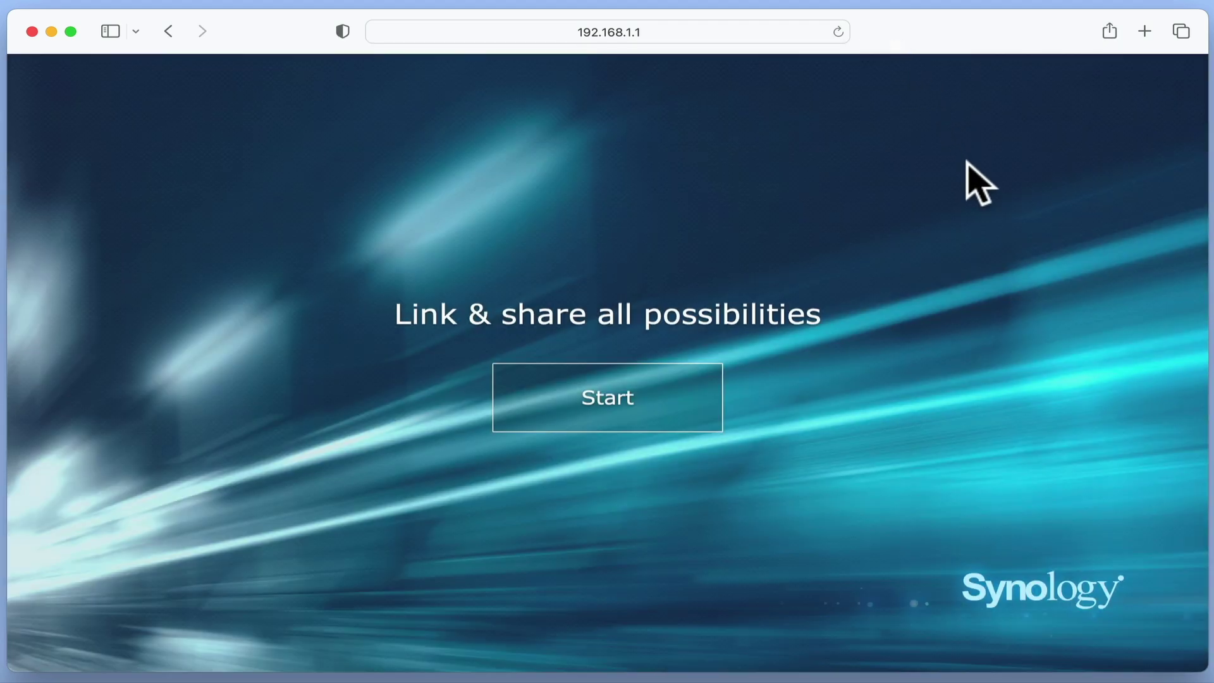
left_click(649, 415)
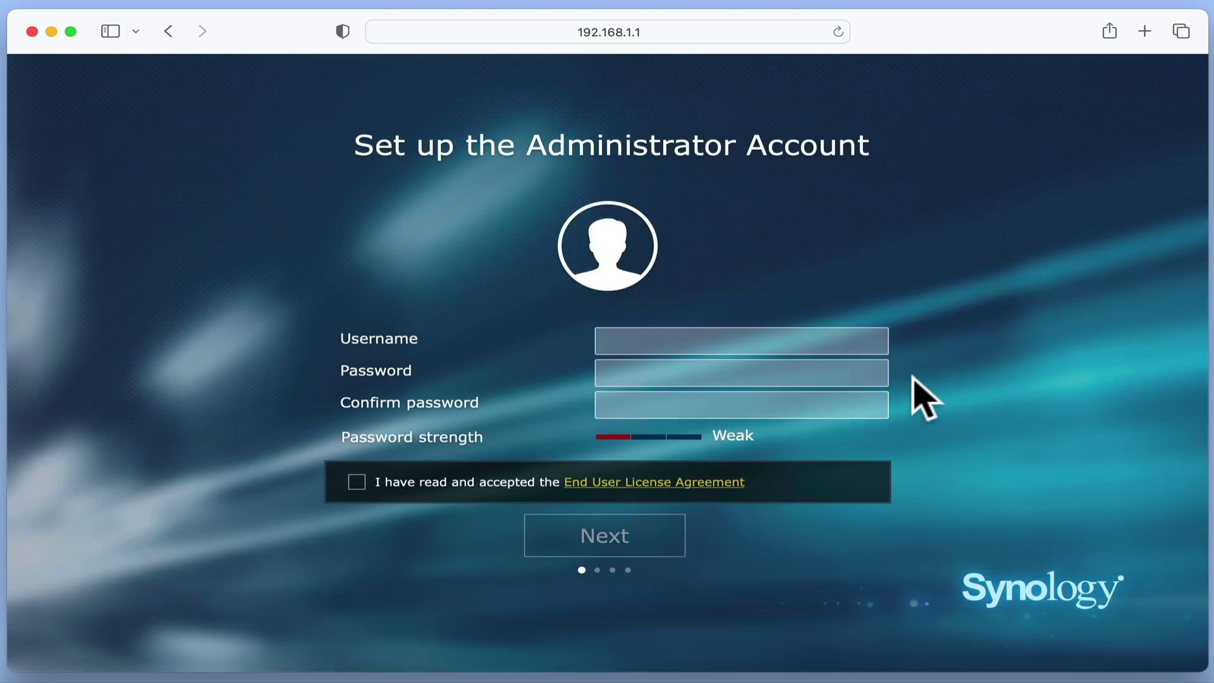
Step: Create administrator 'system-admin' with a matching strong password and accept the End User License Agreement
left_click(837, 350)
type("system-admin")
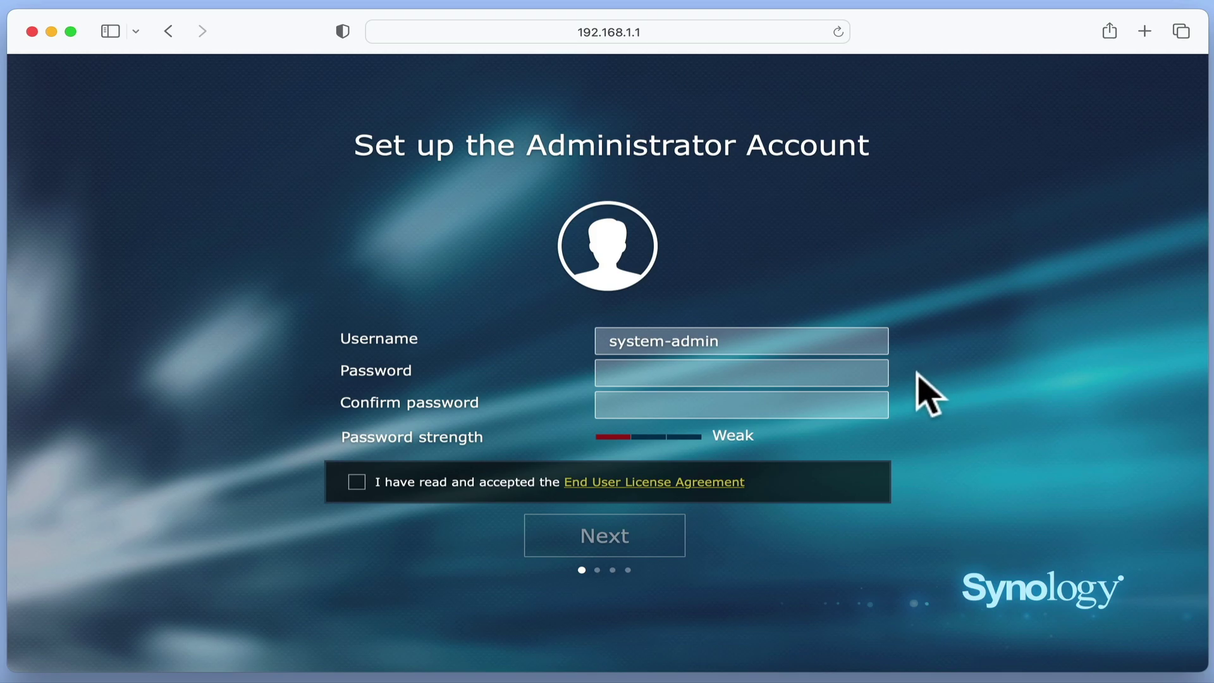
left_click(688, 376)
type("••••••••")
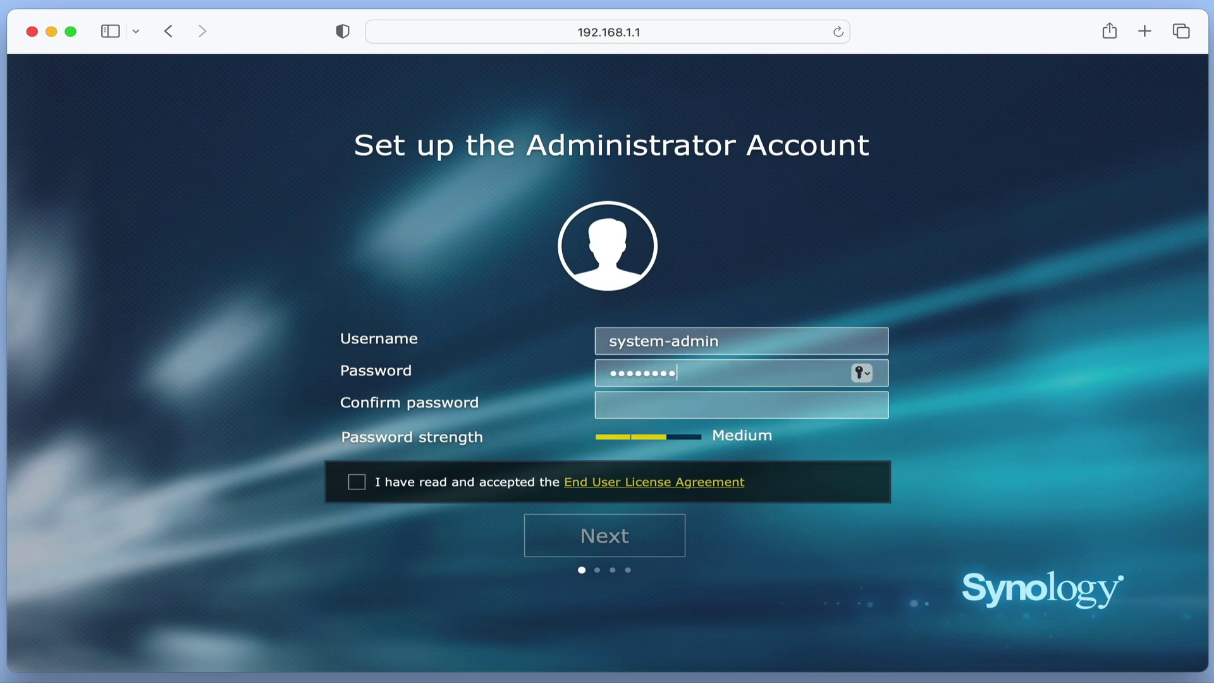
type("••••••")
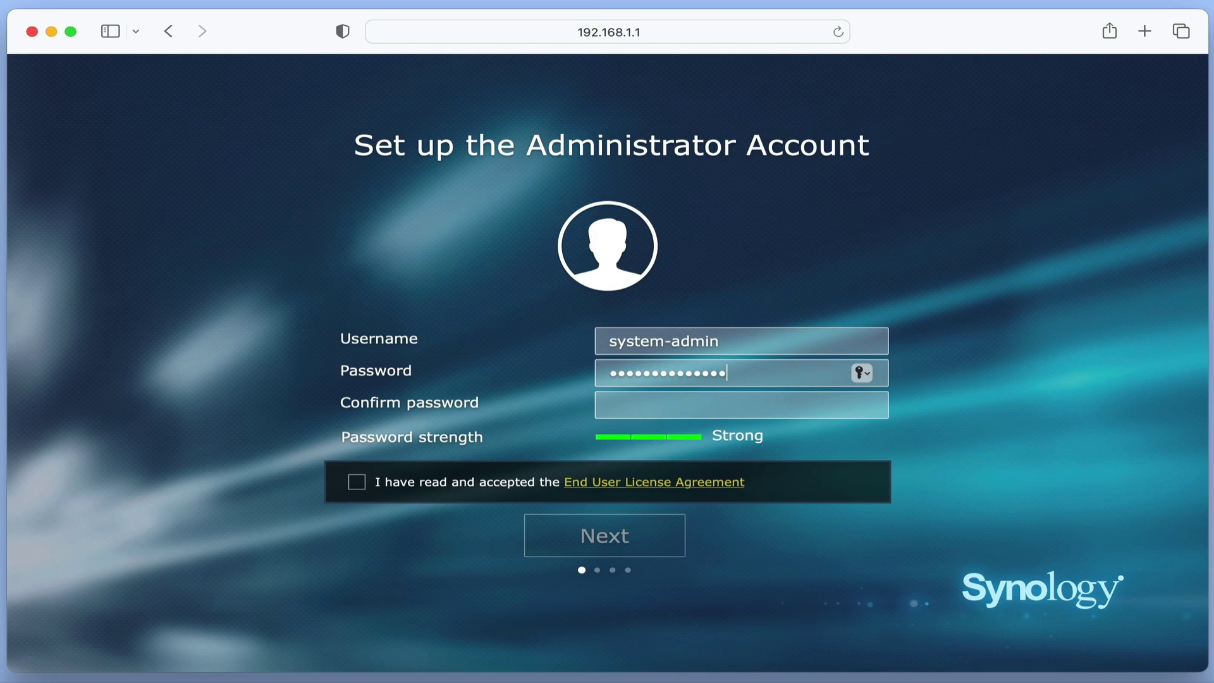
left_click(610, 404)
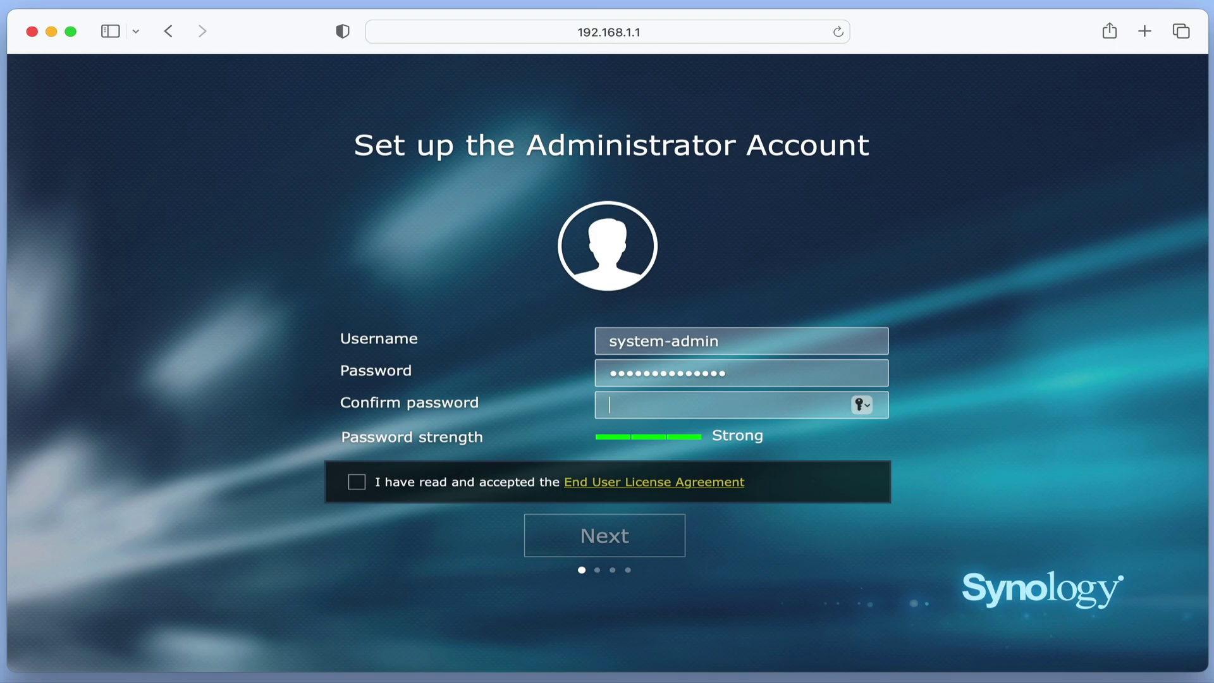
type("••••••••••••••")
left_click(921, 388)
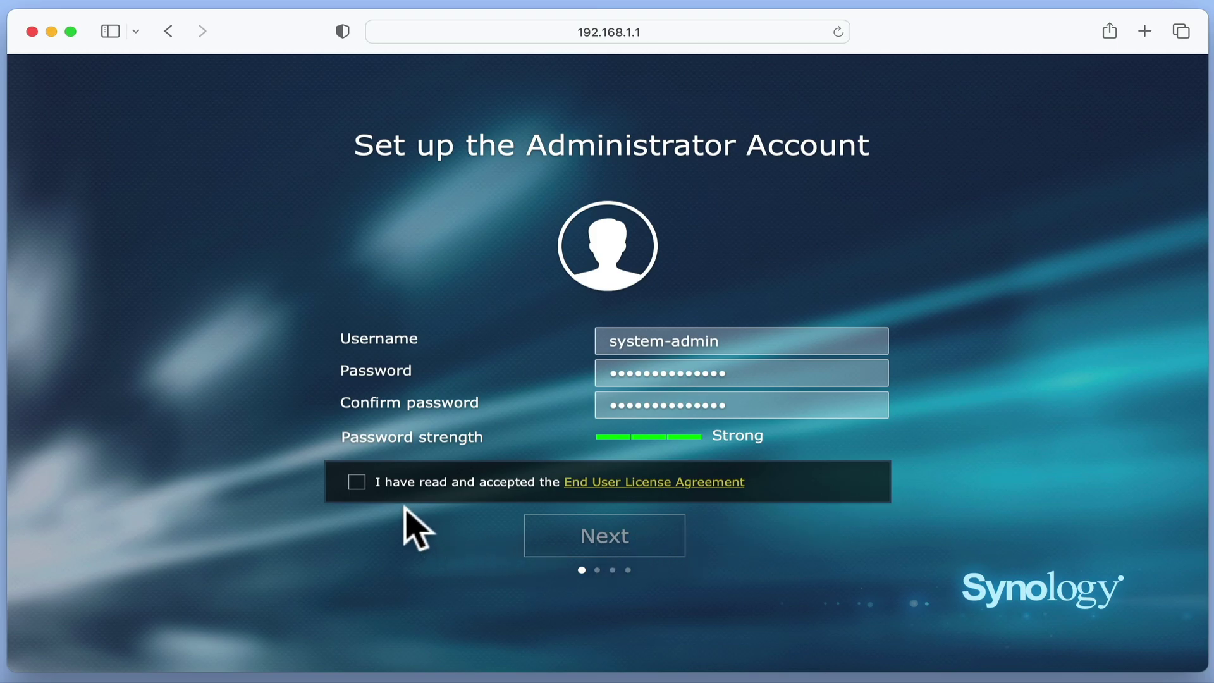
left_click(357, 483)
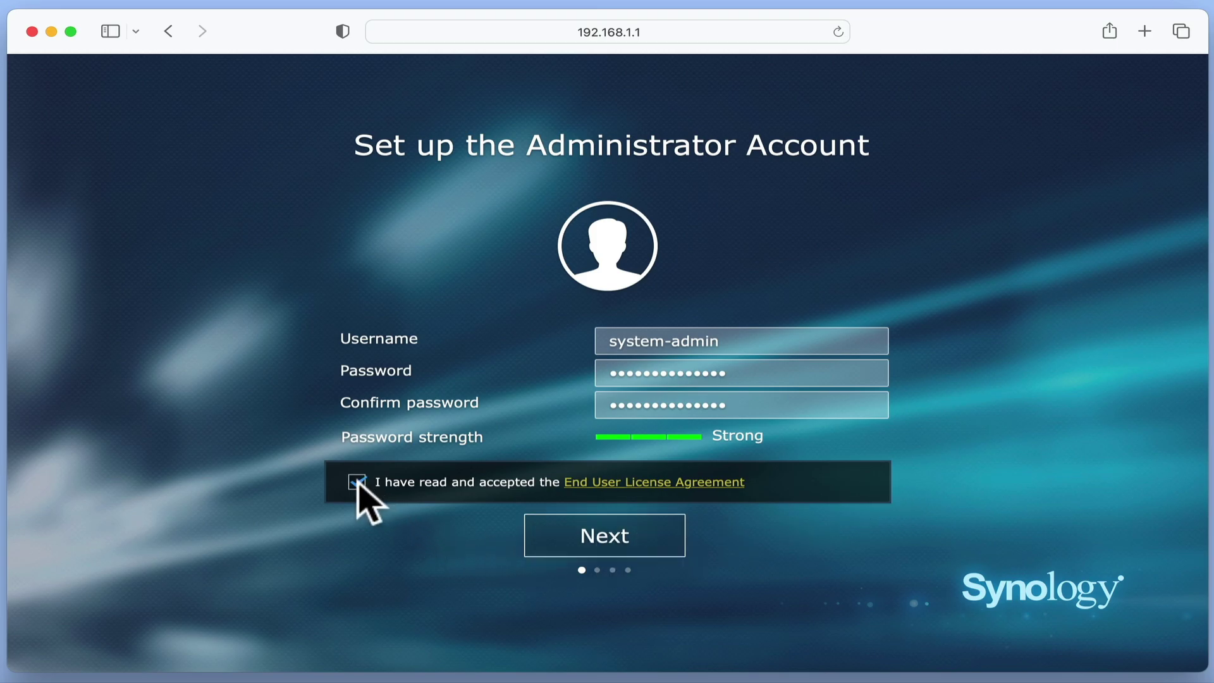
Step: Name the Wi-Fi network Mydoodads-WiFi and give it a password, entered twice
left_click(647, 548)
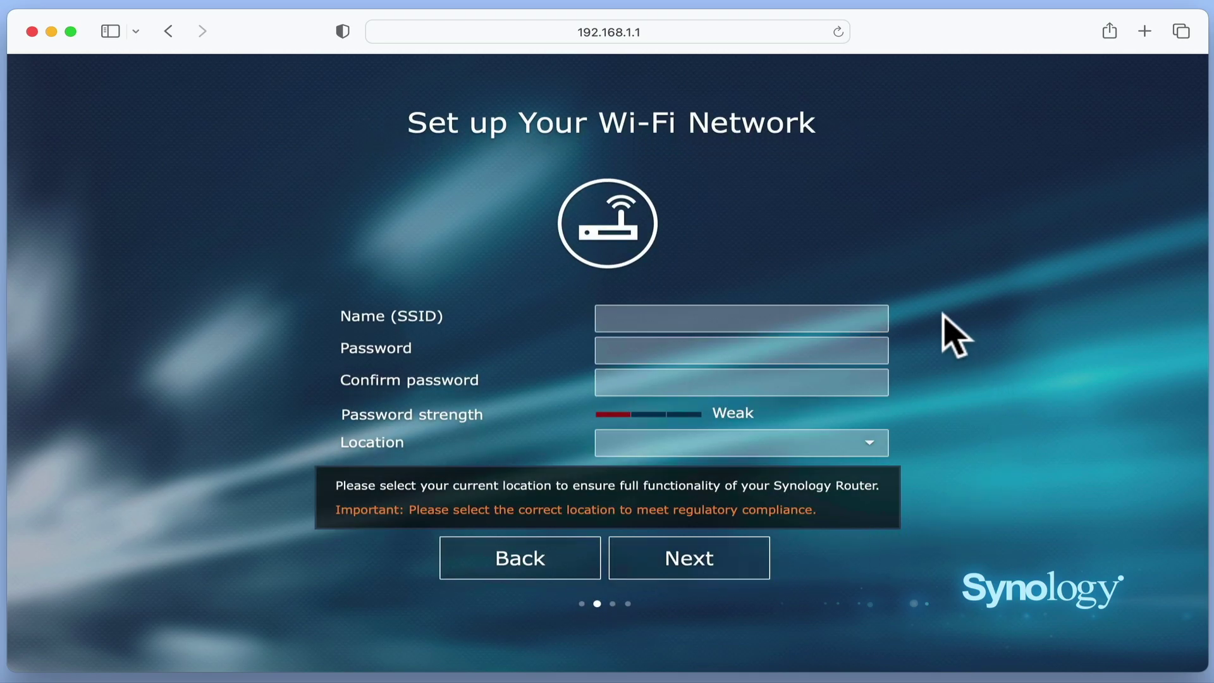
left_click(796, 324)
type("My")
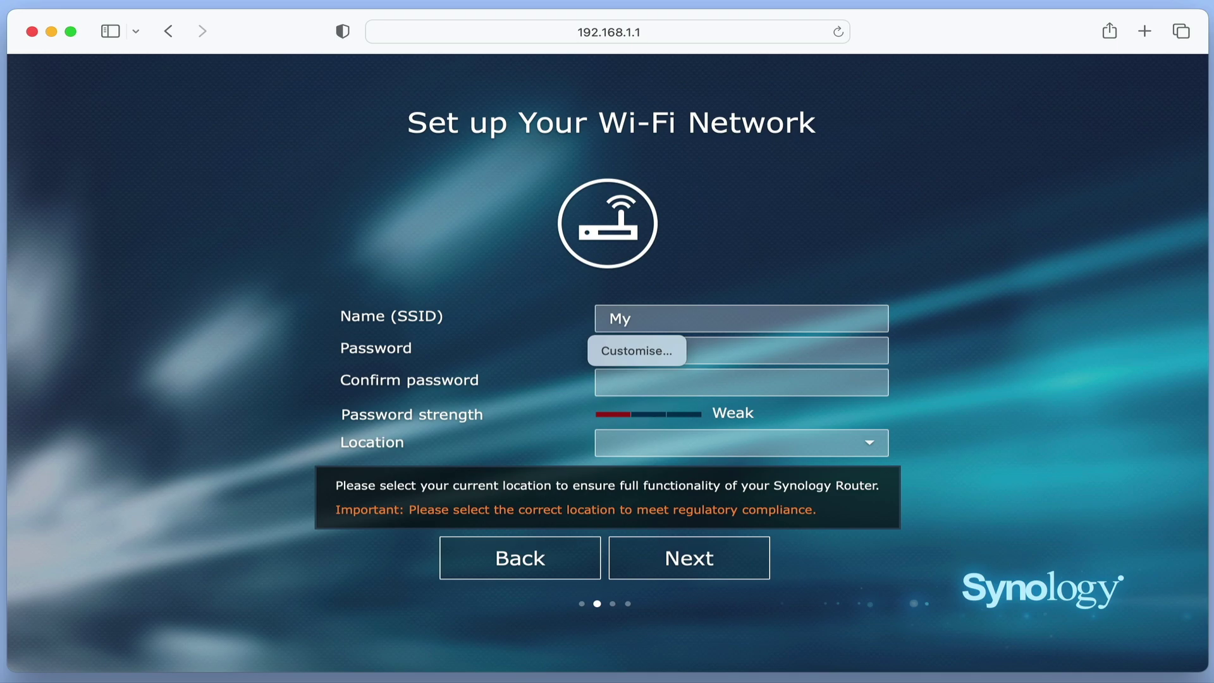
type("doodads-WiFi")
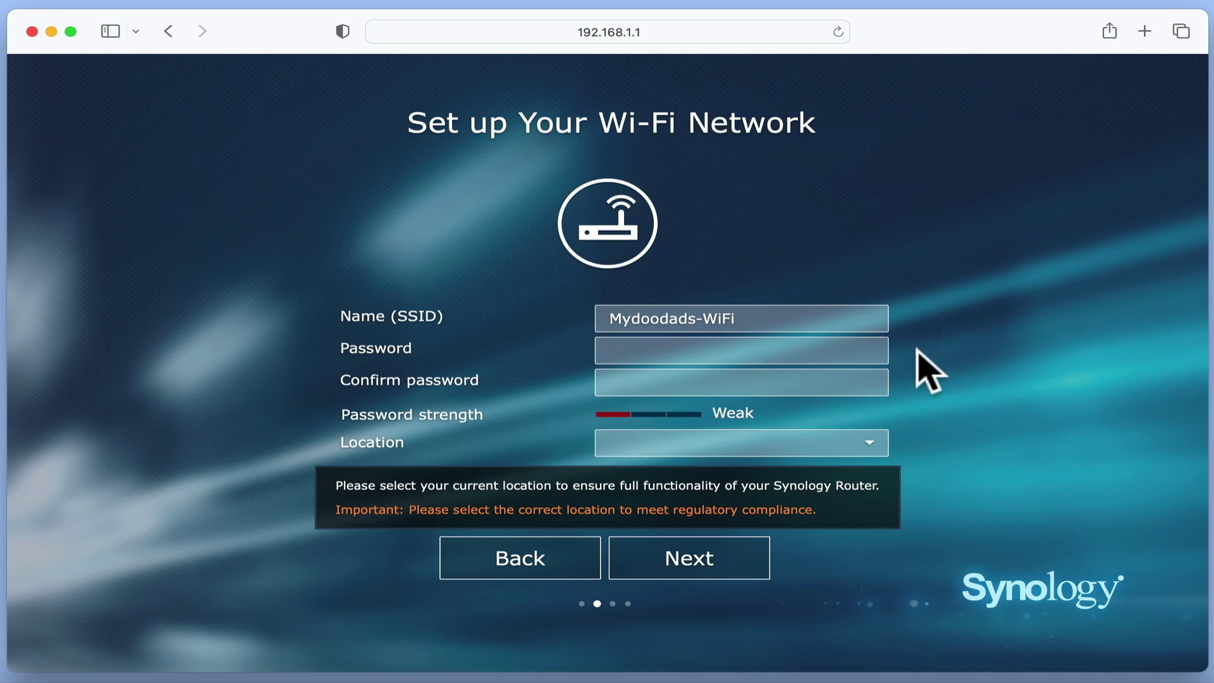
left_click(832, 348)
type("***********")
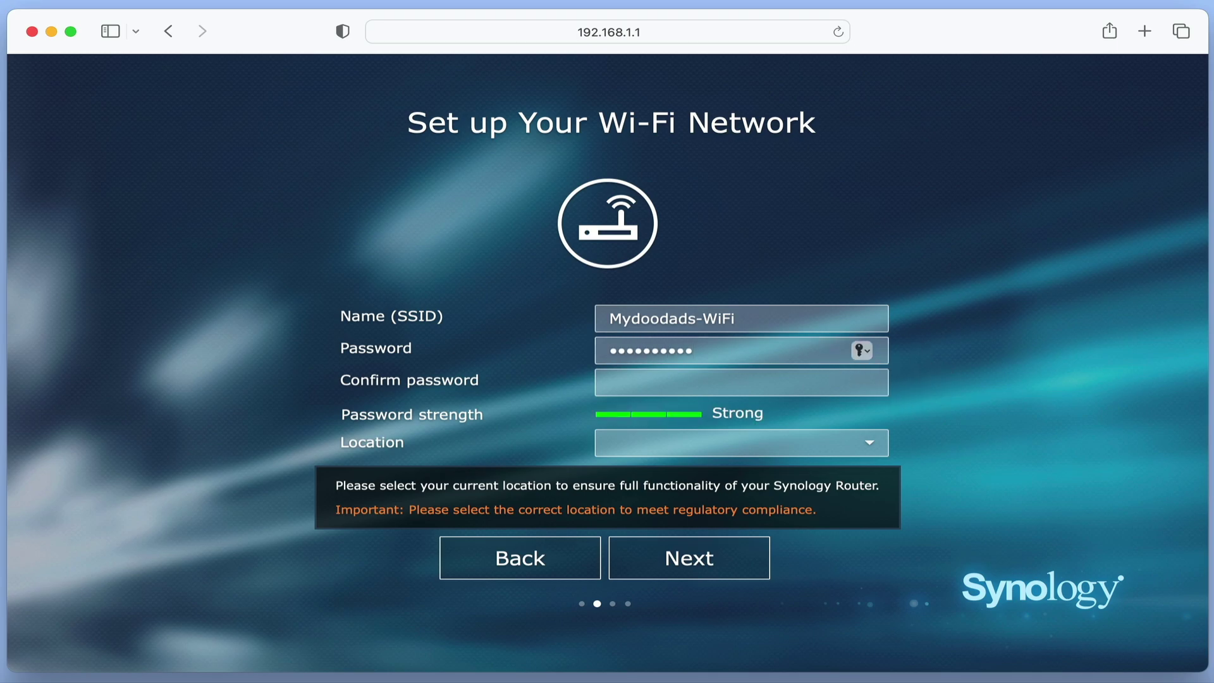
key("Tab")
type("***********")
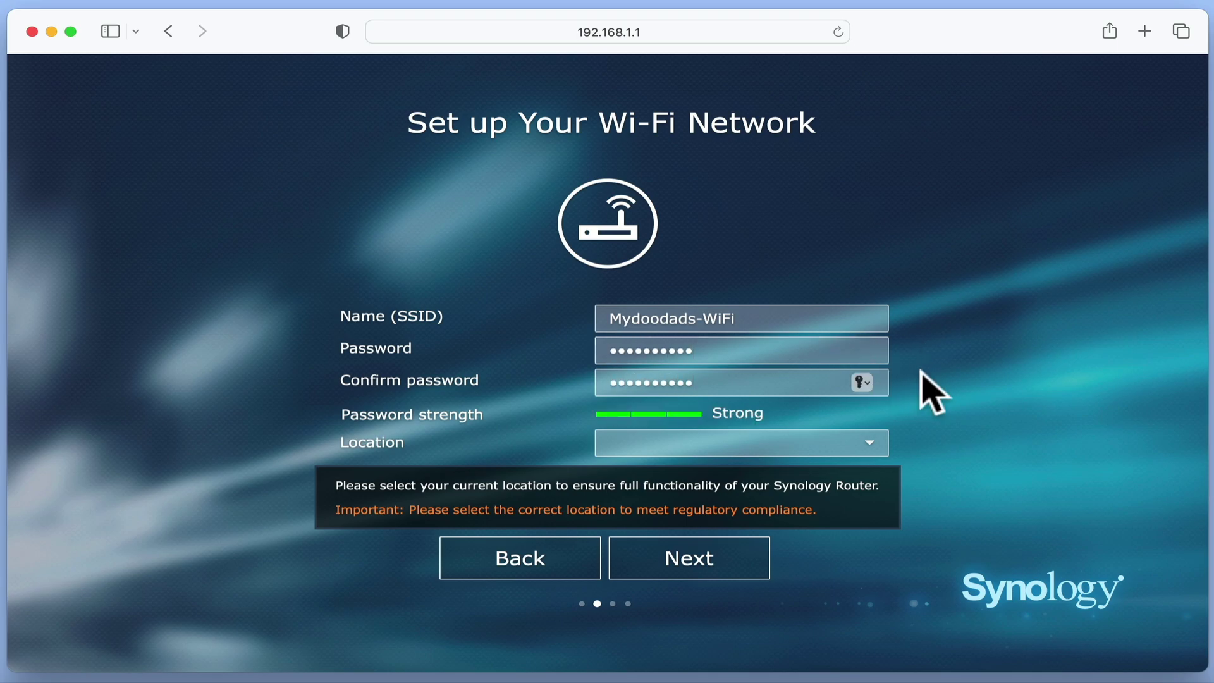
left_click(922, 375)
Step: Set the router location to United Kingdom and continue to operation mode
left_click(871, 443)
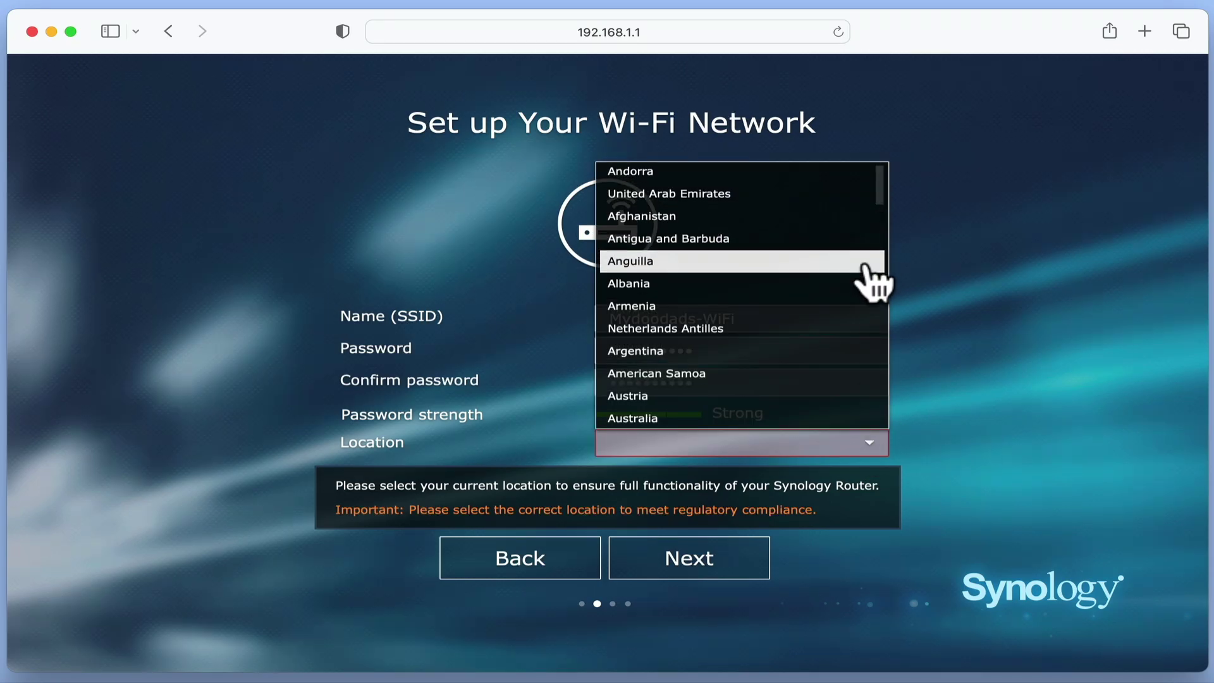
scroll(861, 279, "down", 15)
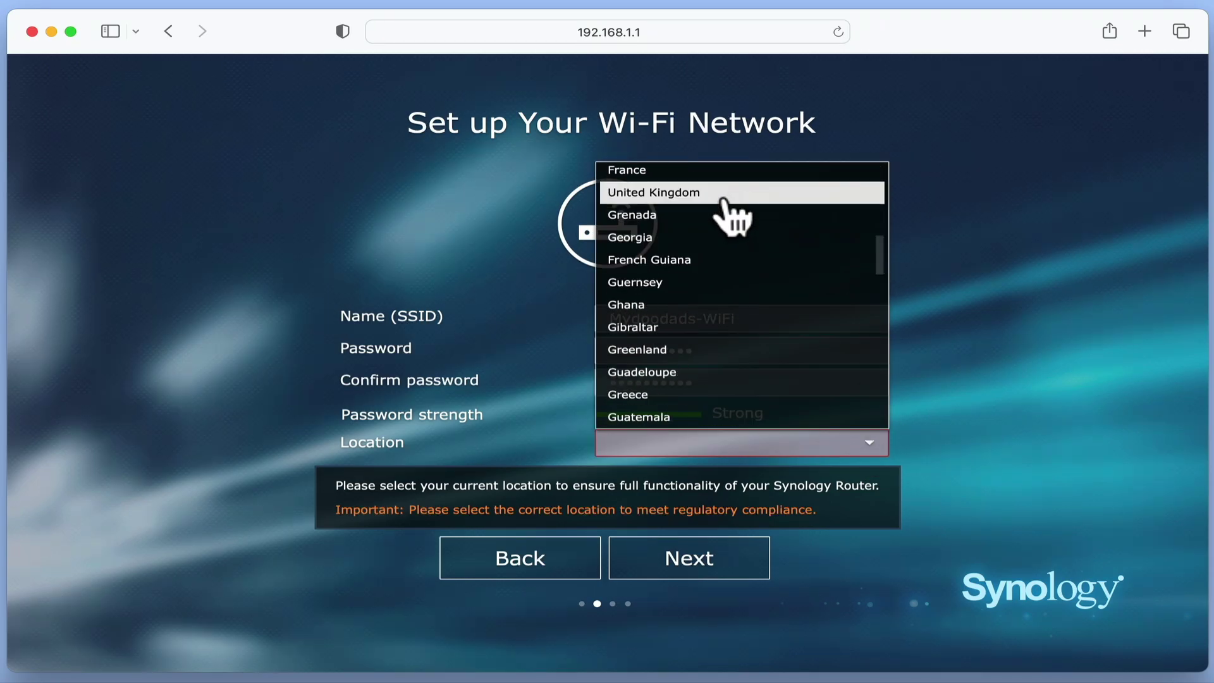
left_click(727, 202)
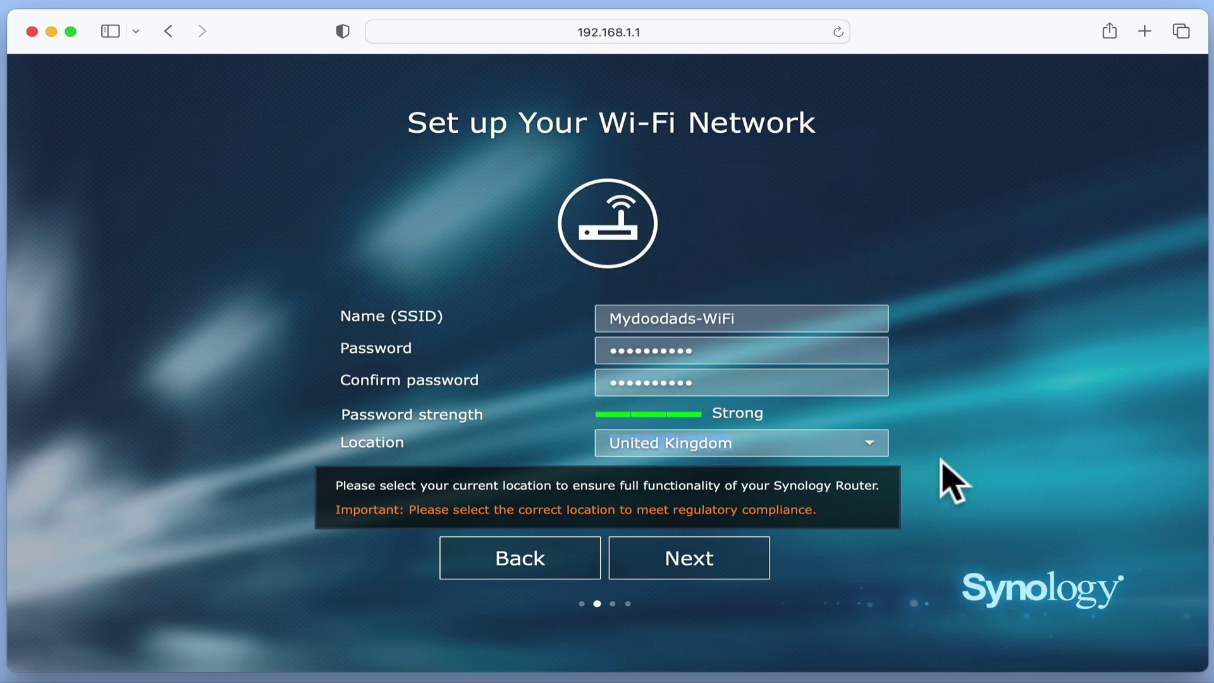
left_click(739, 573)
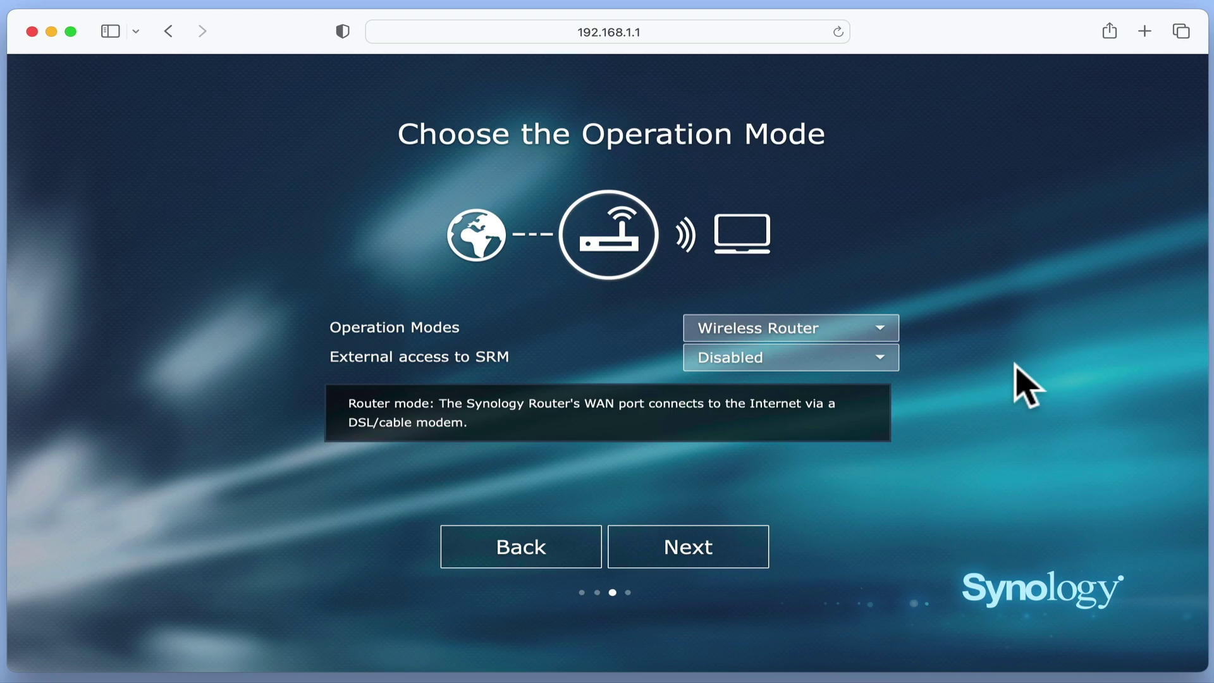
Step: Keep Wireless Router mode with external access to SRM Disabled, then continue
left_click(881, 330)
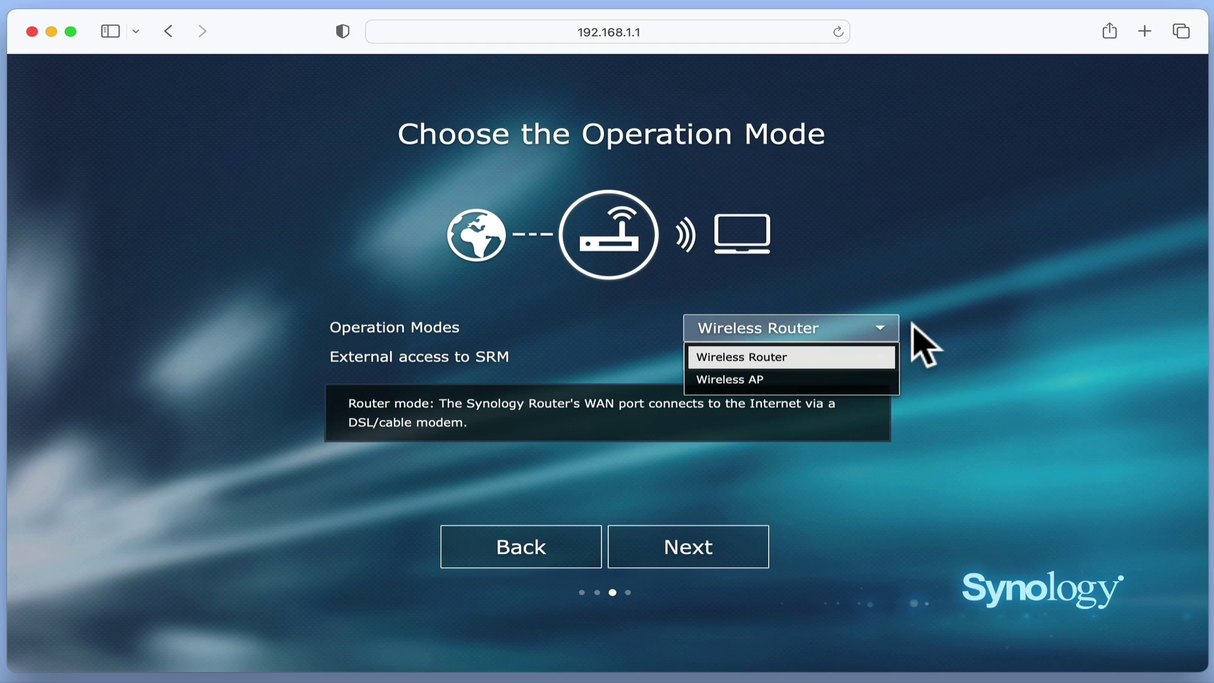
left_click(867, 359)
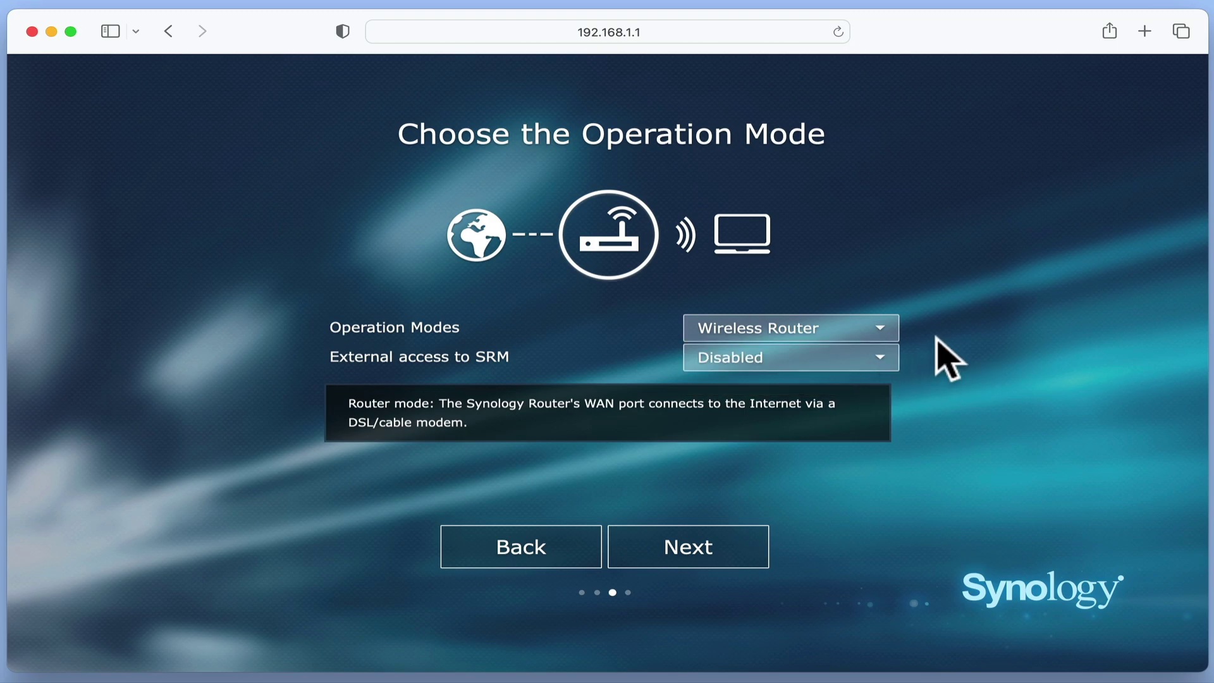
left_click(881, 360)
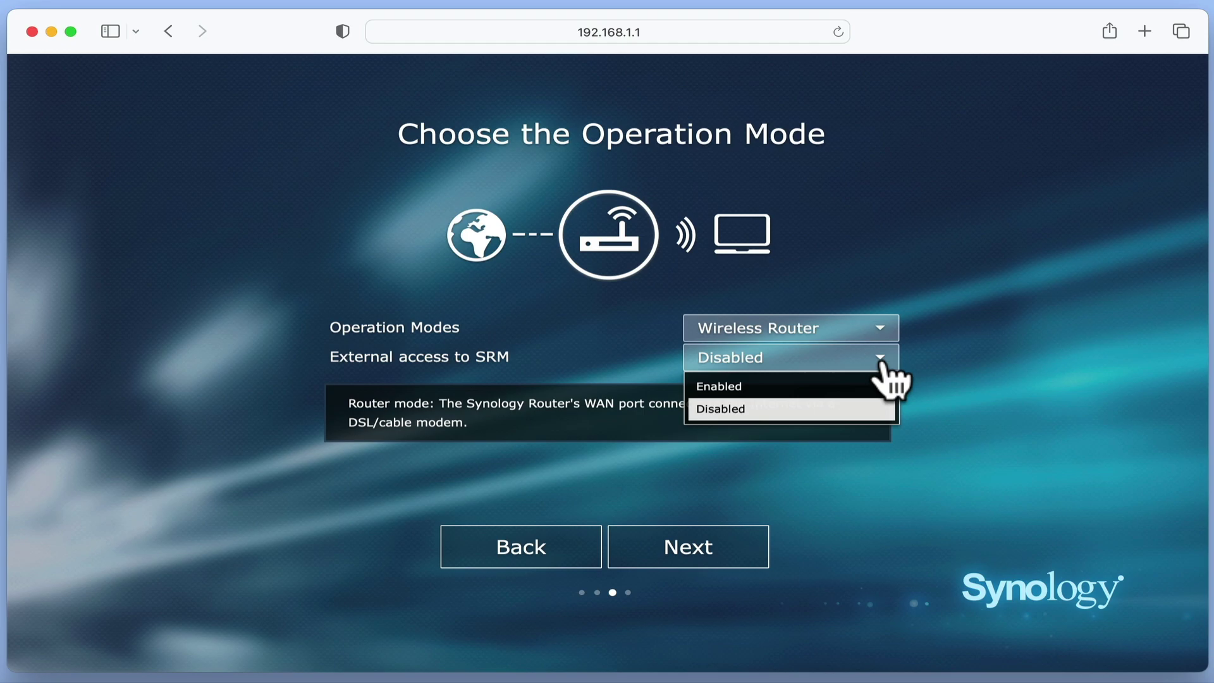
left_click(874, 409)
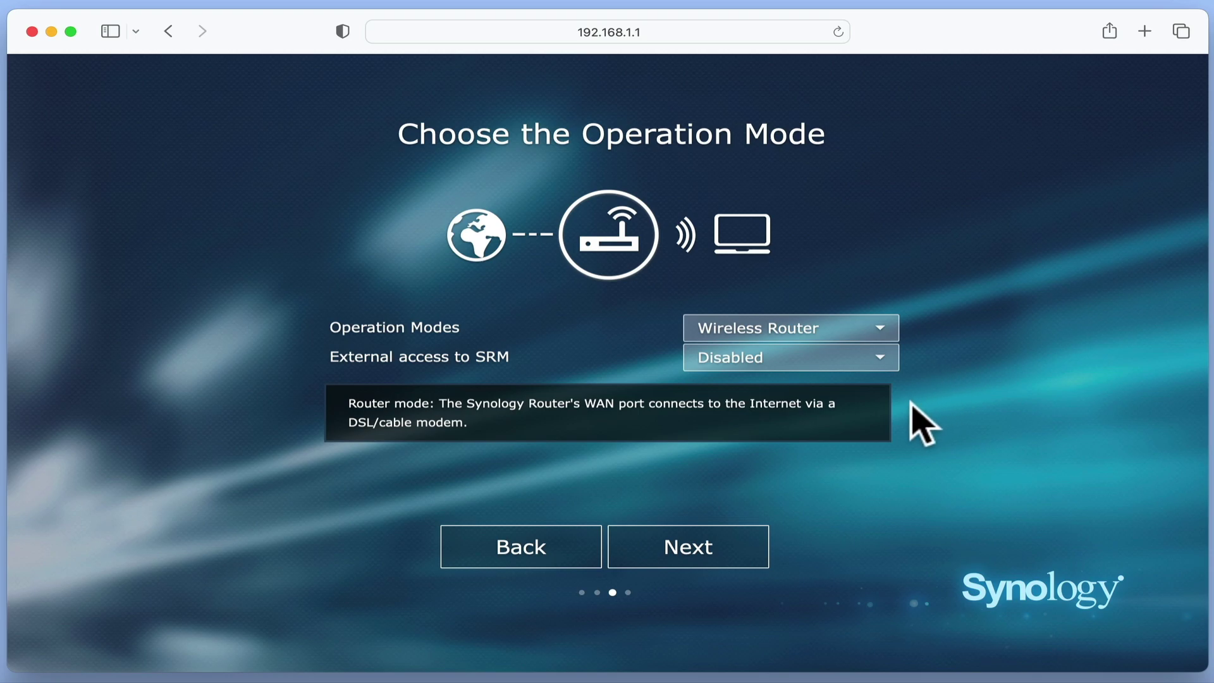
left_click(740, 549)
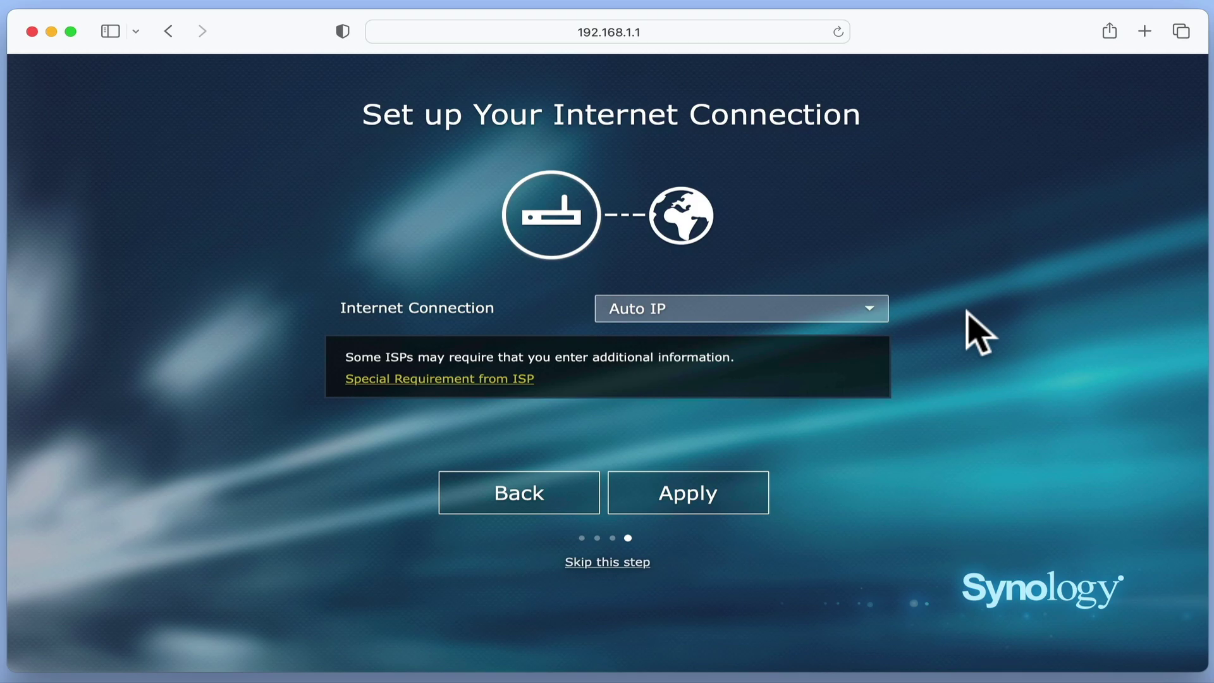
Step: Keep Auto IP as the internet connection type and apply the settings
left_click(870, 310)
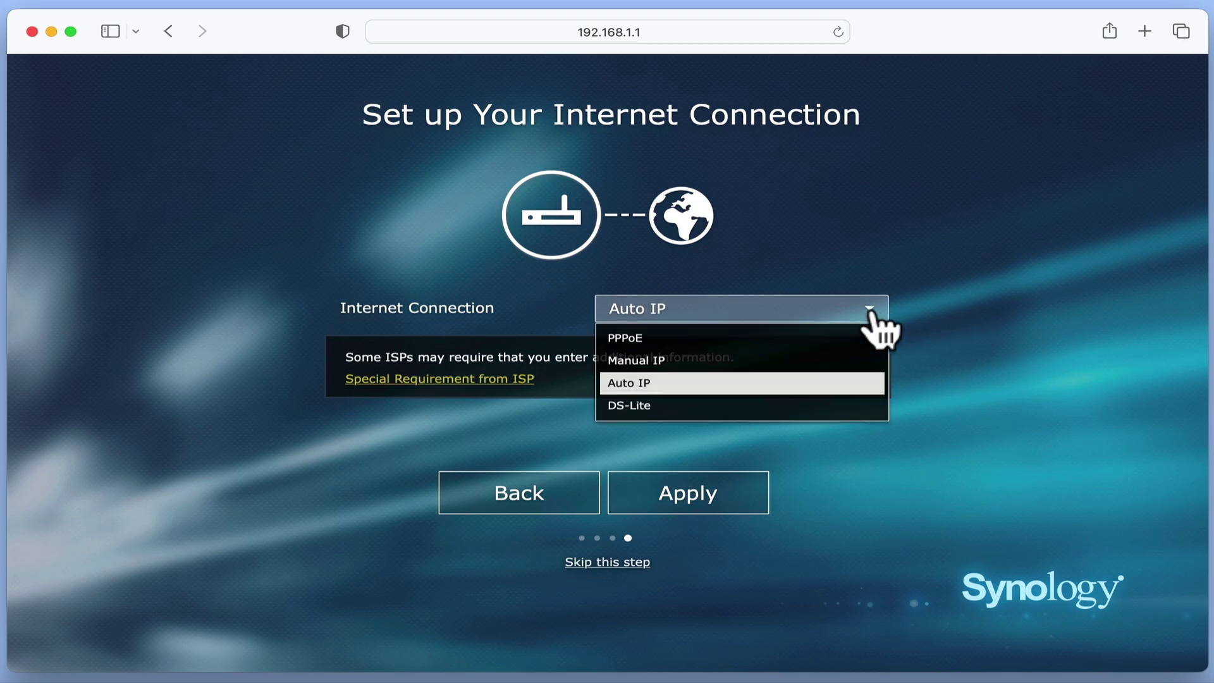
left_click(853, 391)
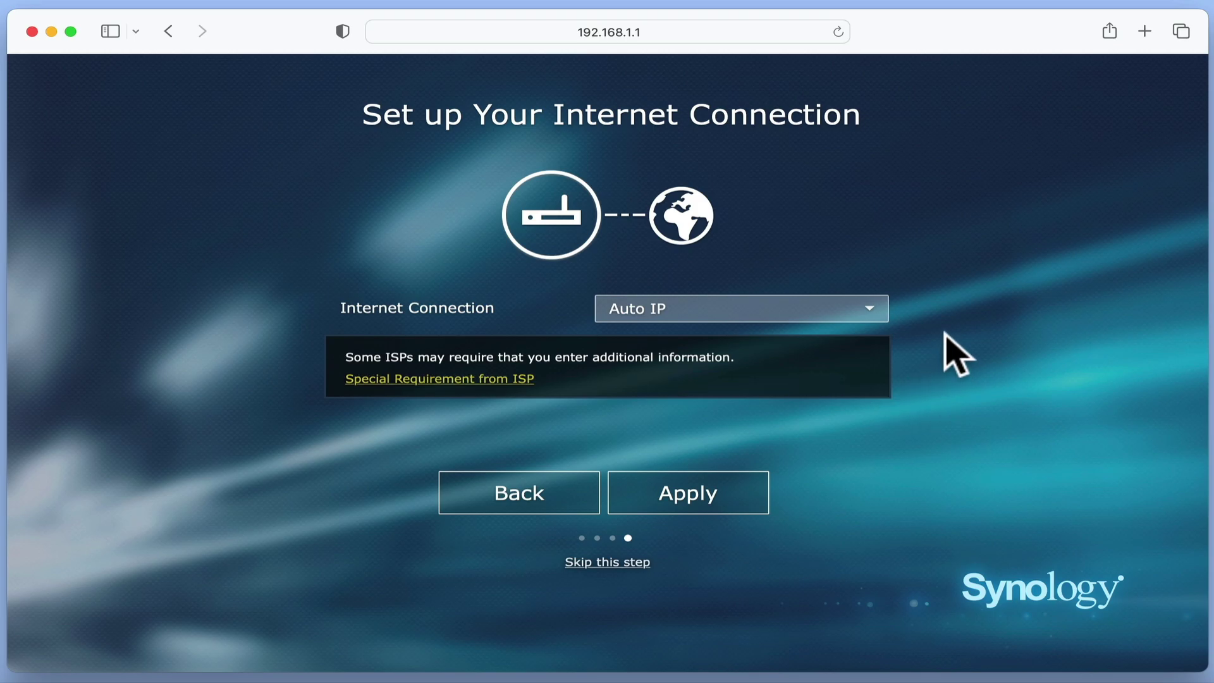
left_click(727, 508)
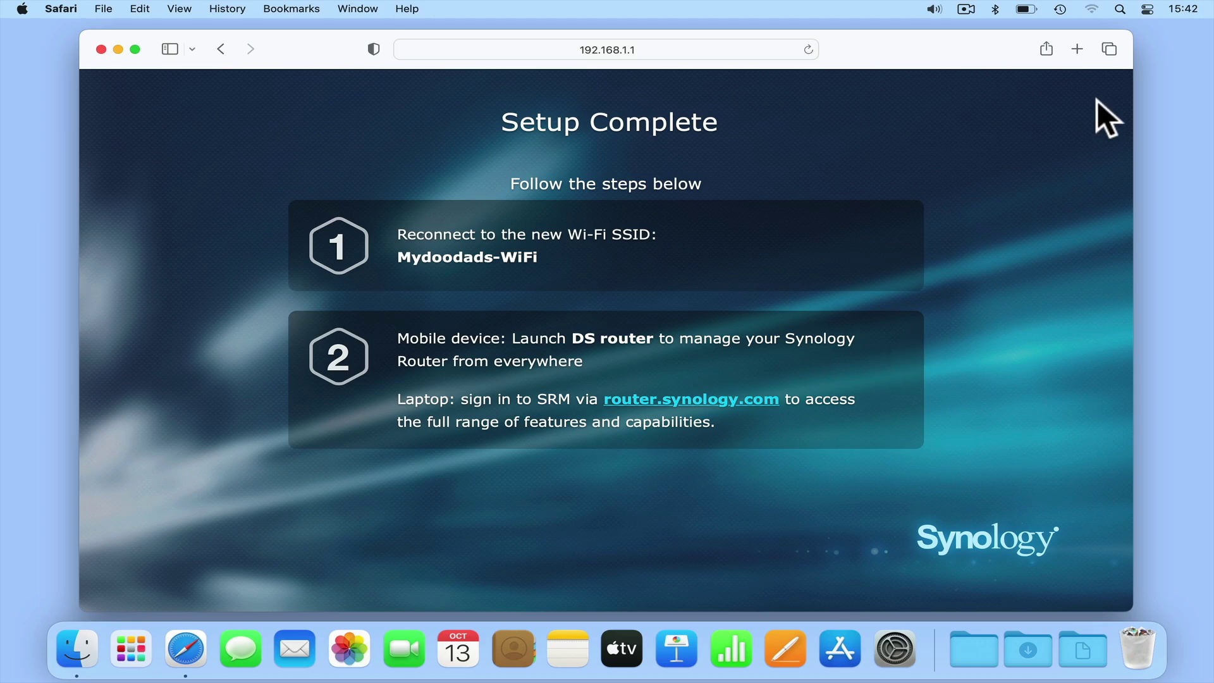
Step: Join the router's new Mydoodads-WiFi network with its password
left_click(1091, 9)
left_click(1014, 301)
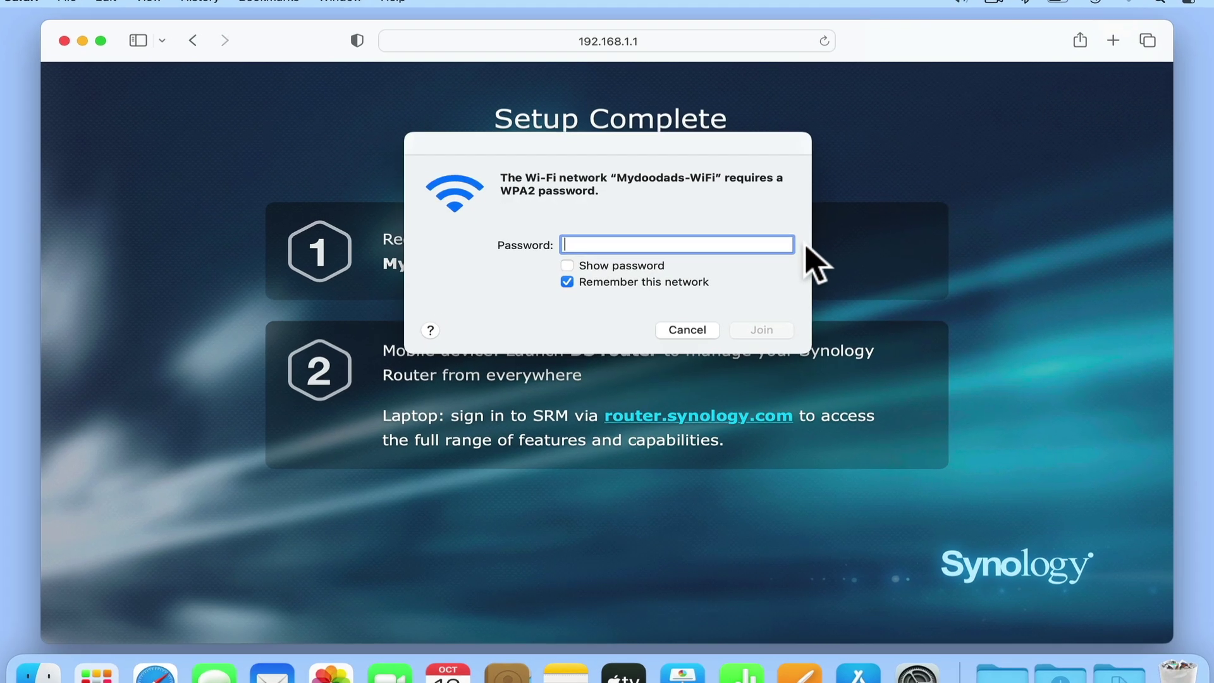
type("•••••••••••")
left_click(768, 330)
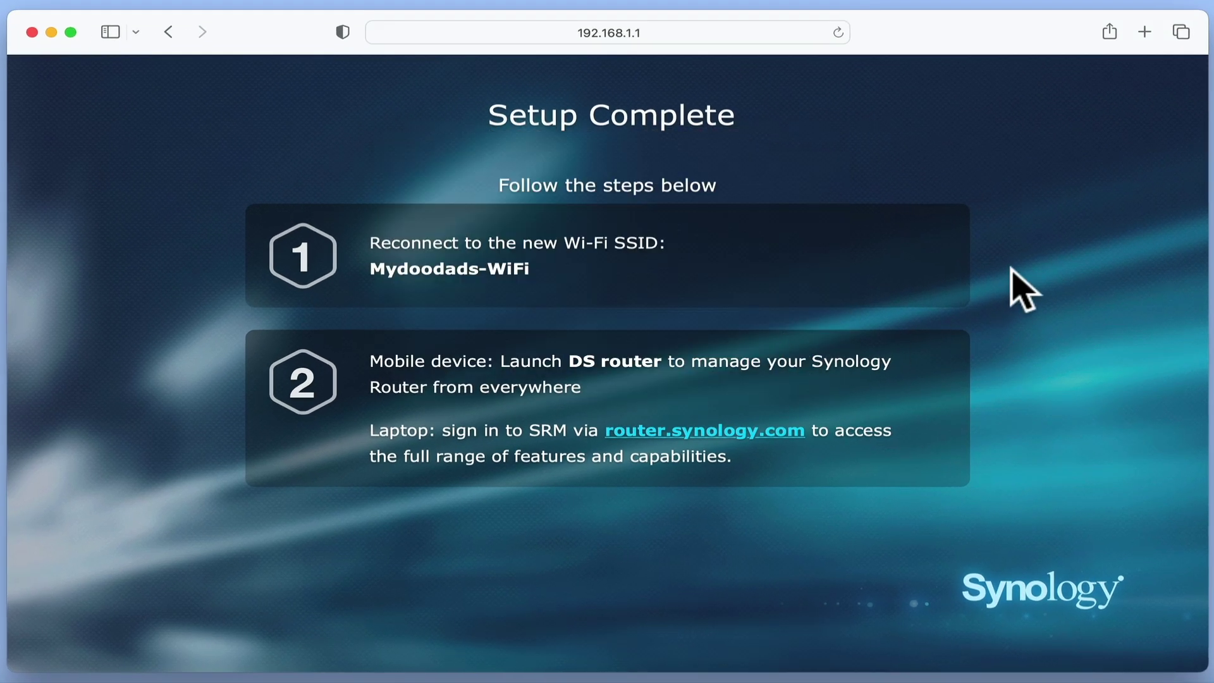
Step: Load router.synology.com in Safari and decline saving the password
left_click(700, 35)
type("router.sy")
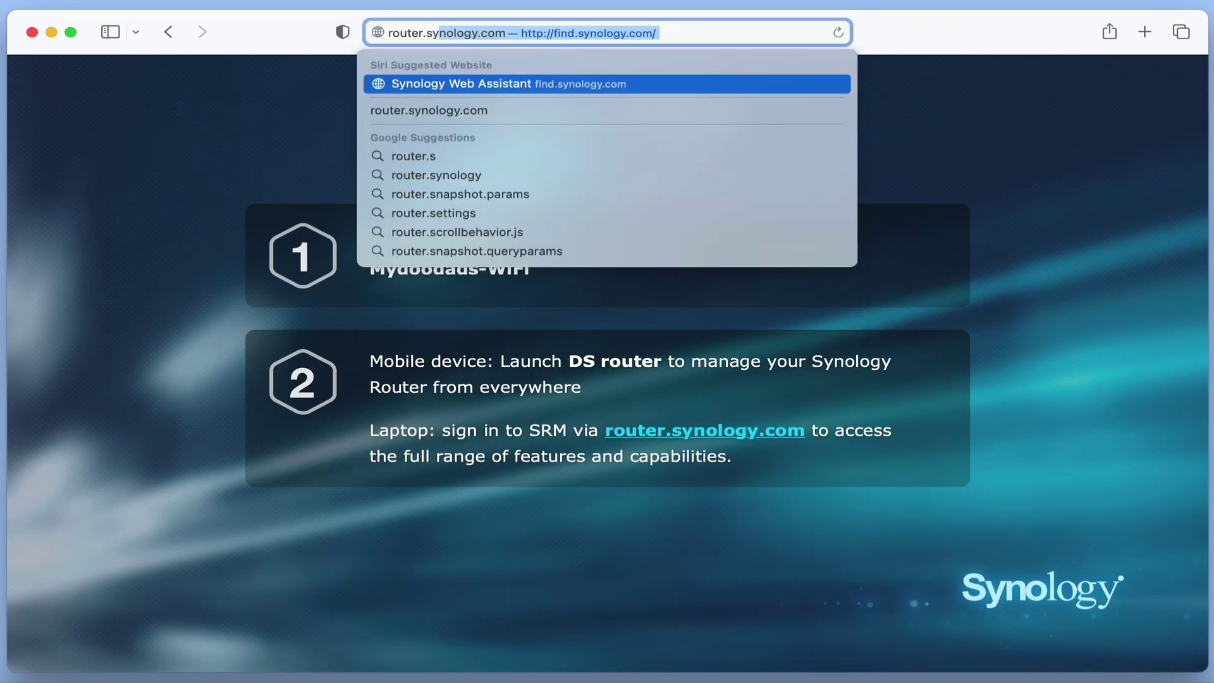
type("nology.com")
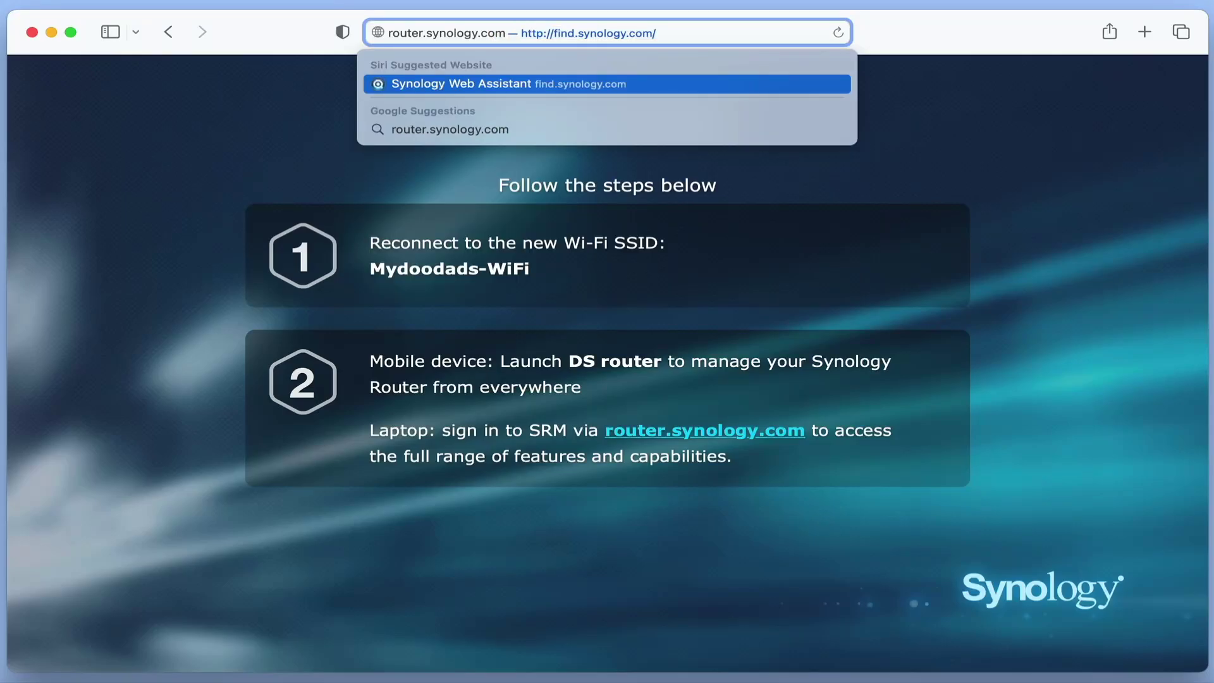
key("Return")
left_click(642, 456)
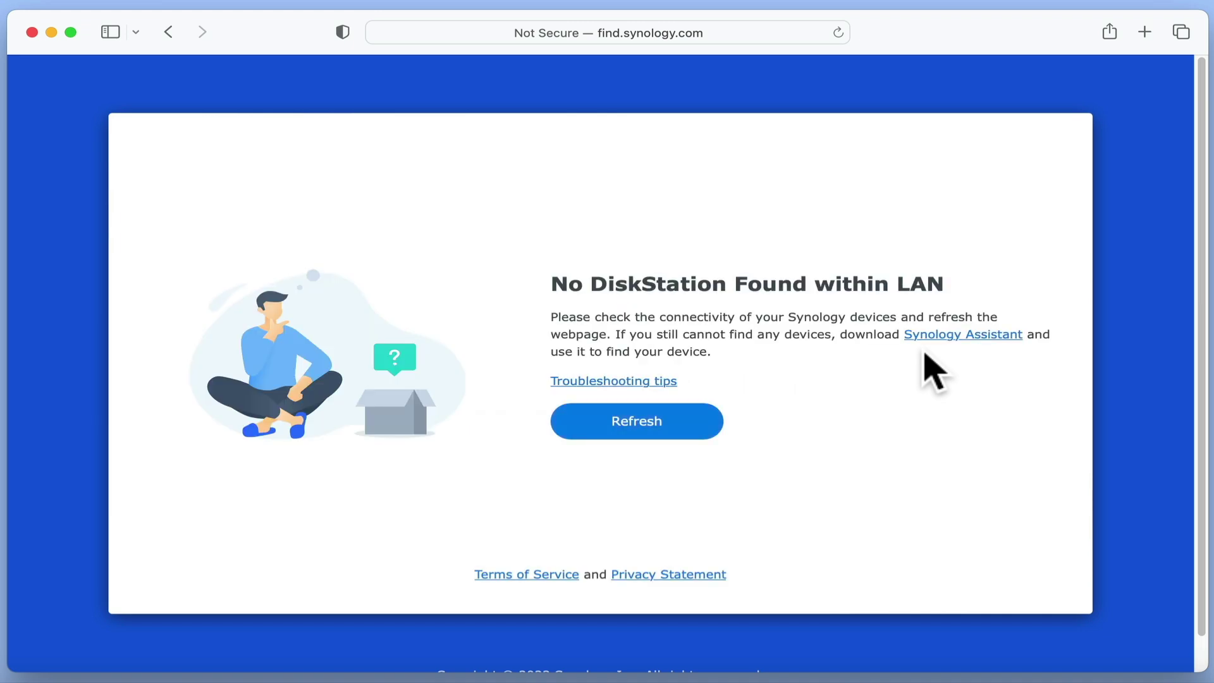
Step: Sign in at 192.168.1.1 as system-admin and begin managing the newly set up router
left_click(721, 36)
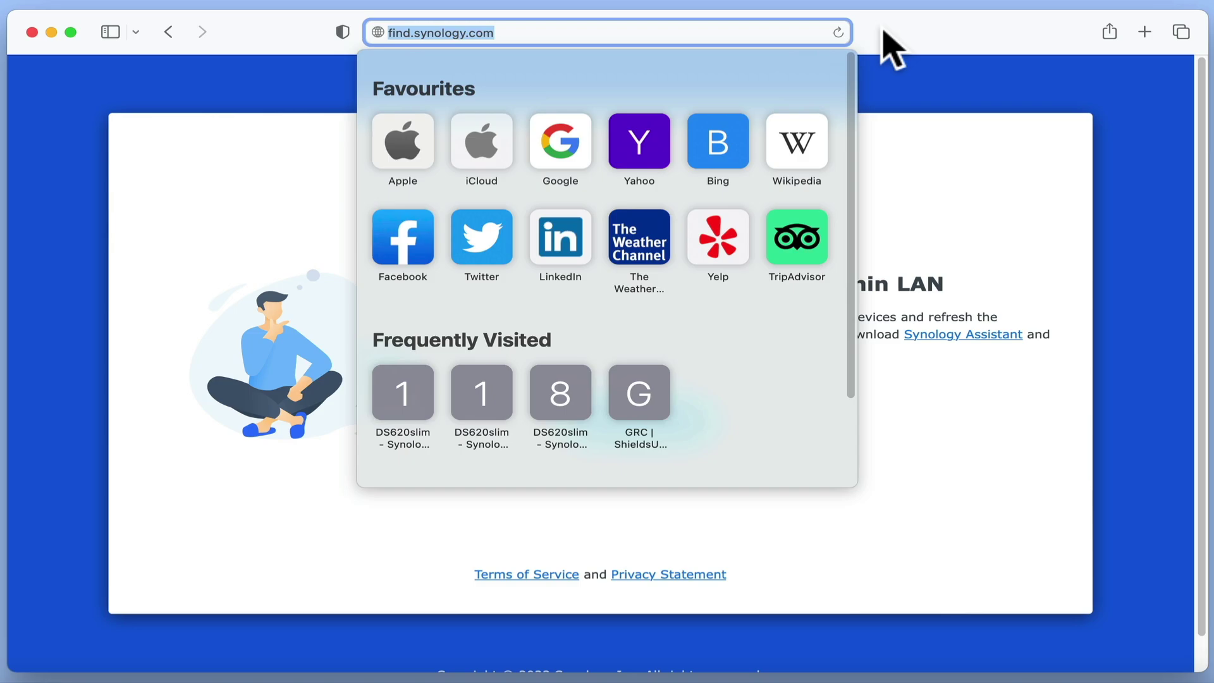
type("192")
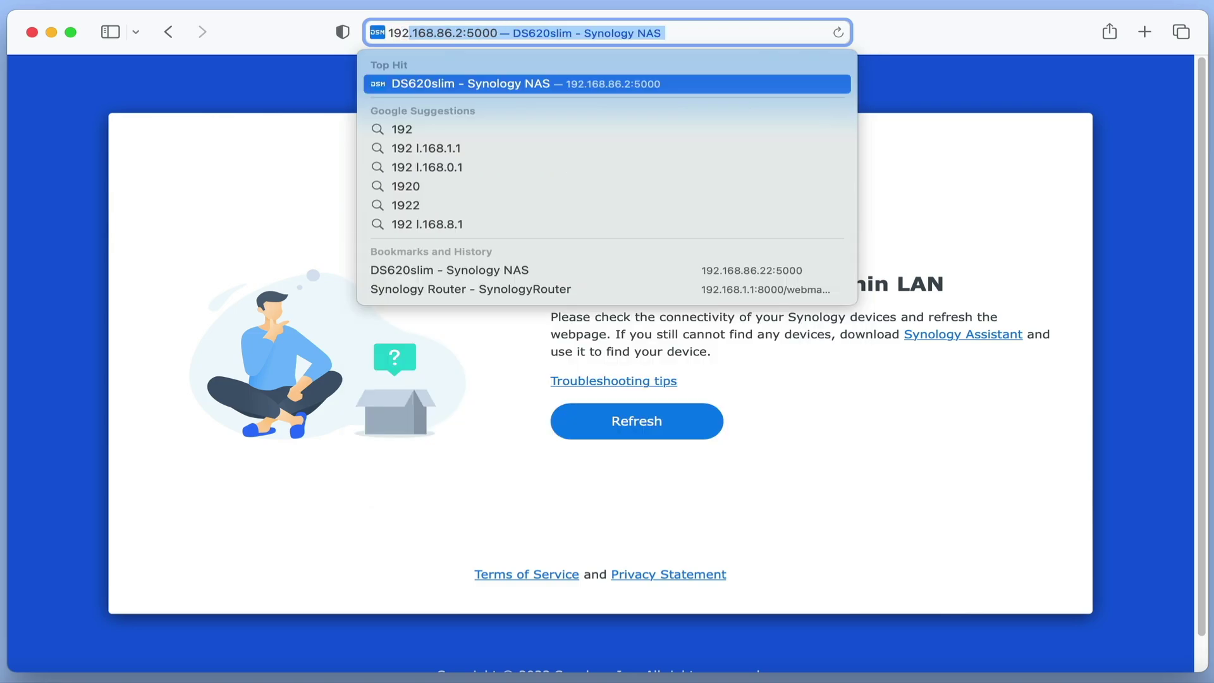
type(".168")
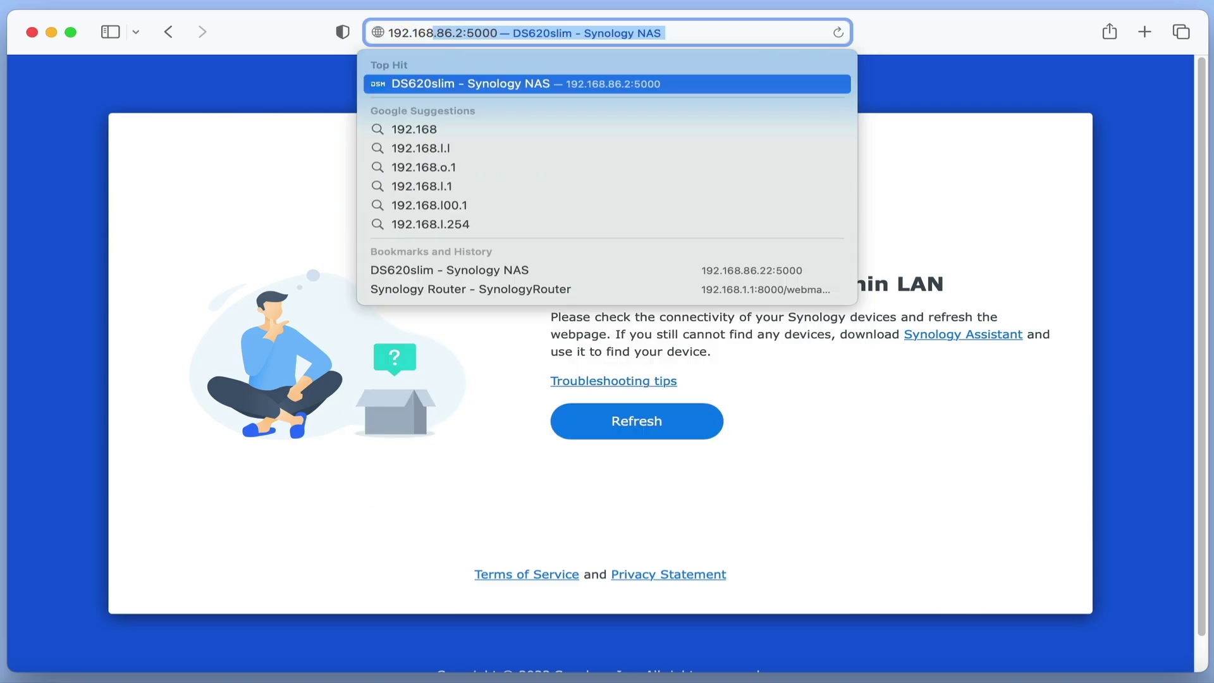
type(".1.1")
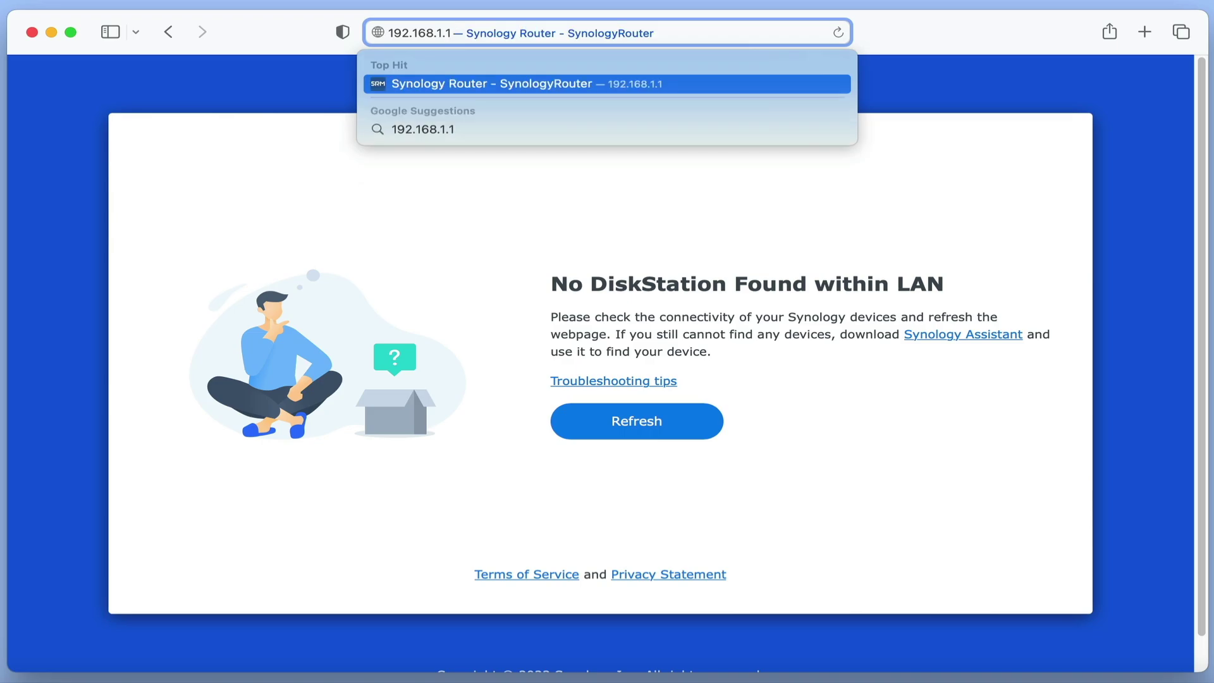
key("Return")
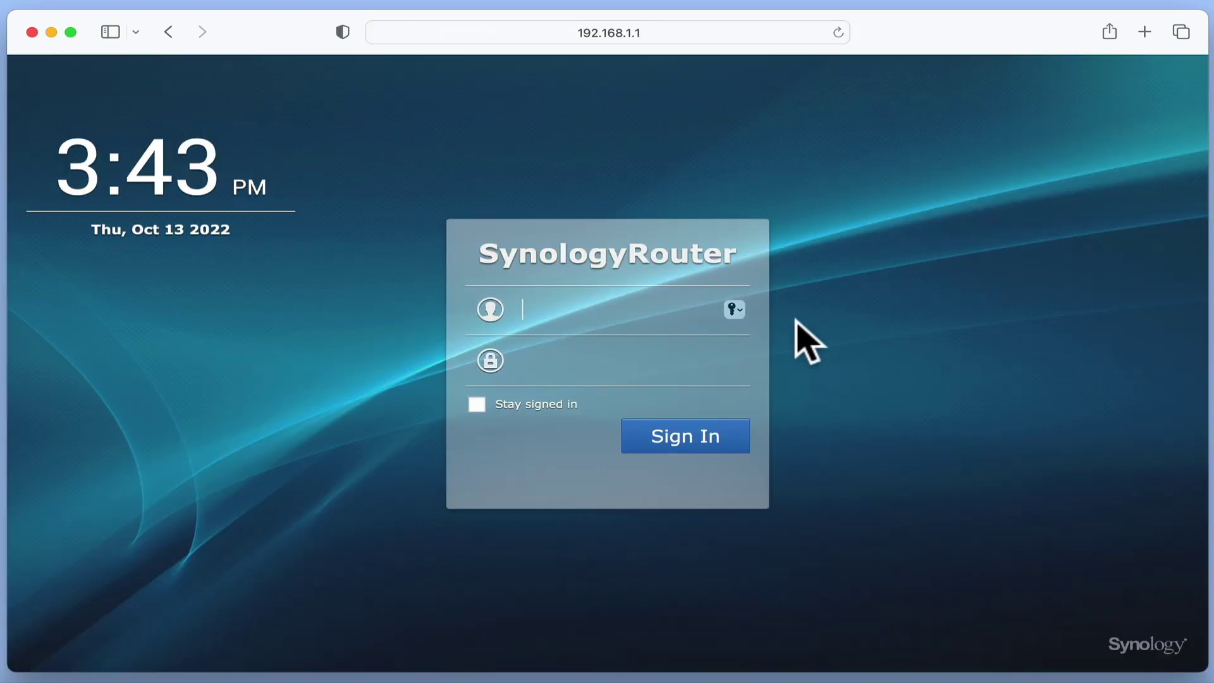
type("system-admin")
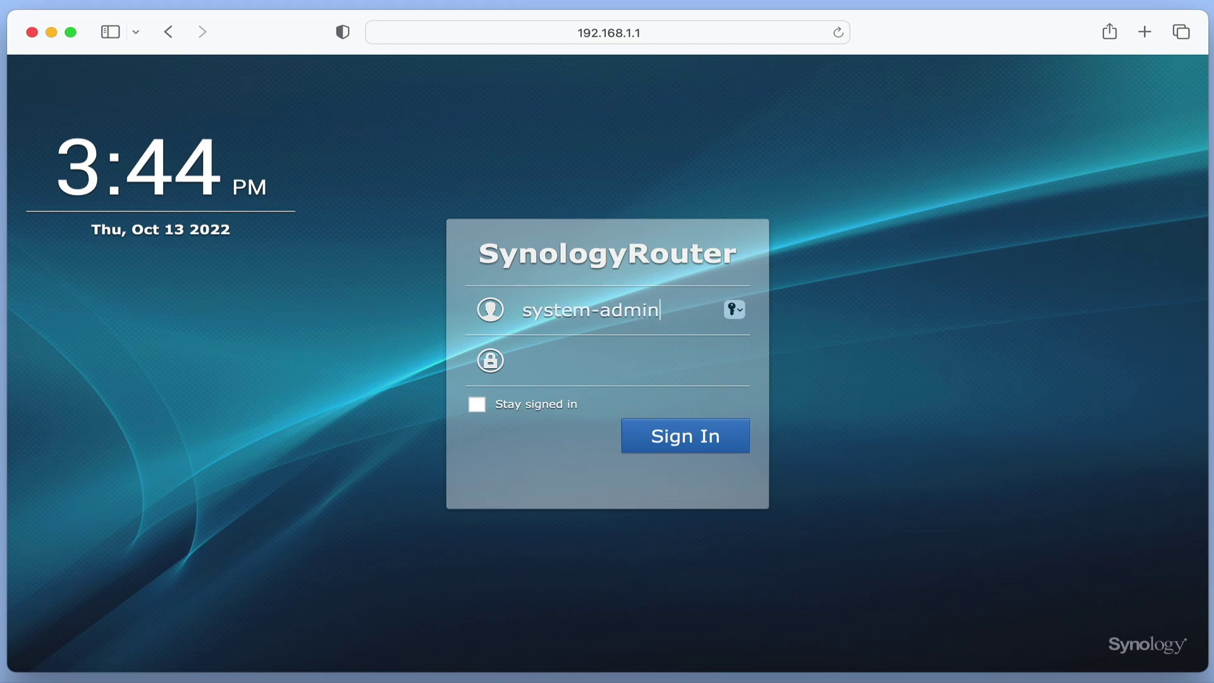
key("Tab")
type("••••••••••••••")
left_click(738, 440)
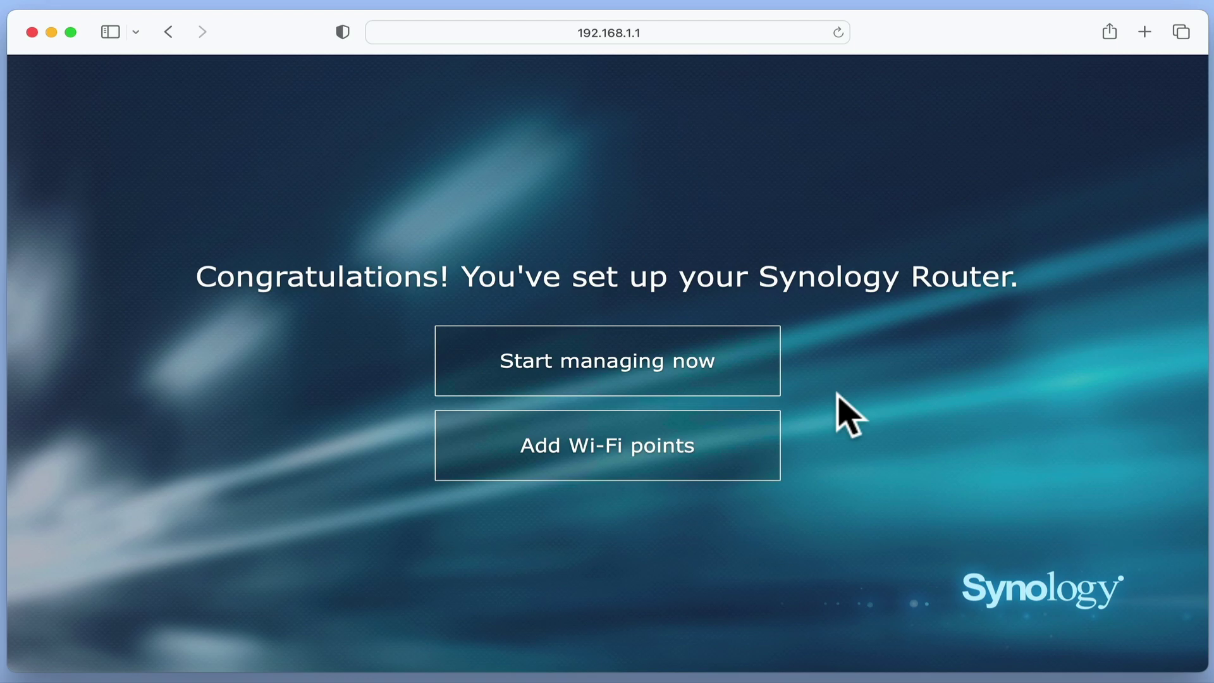
left_click(725, 372)
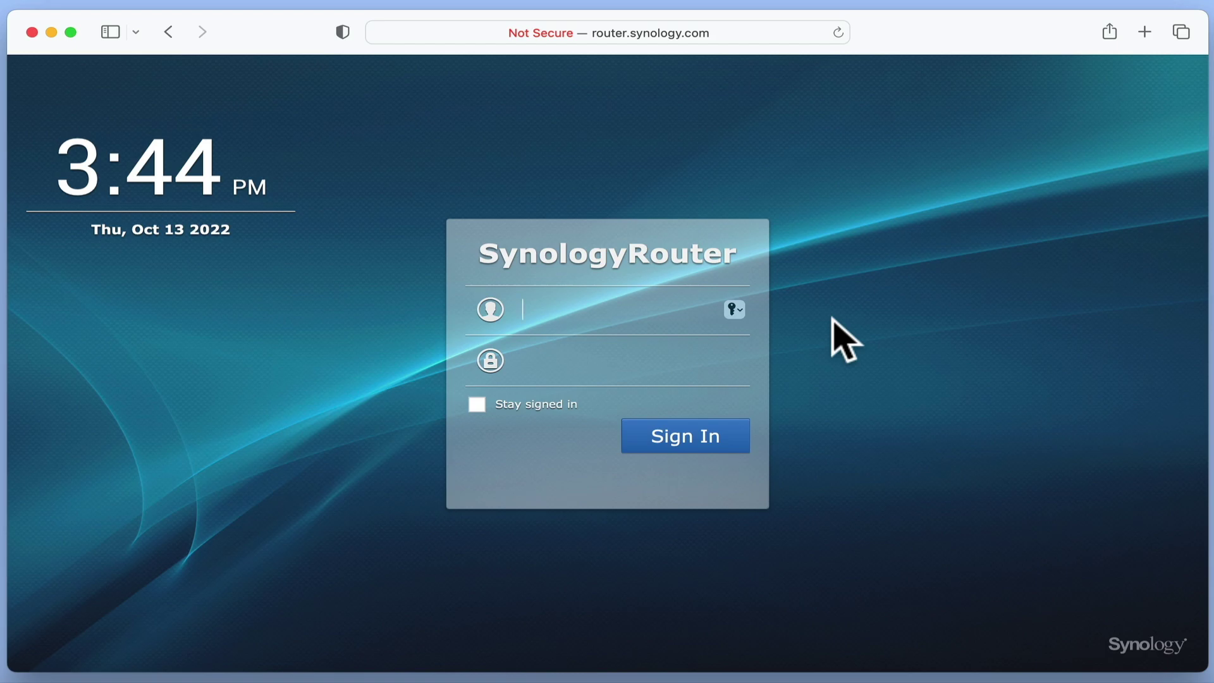
Step: Sign in to the SRM desktop as system-admin with the admin password
type("system-admin")
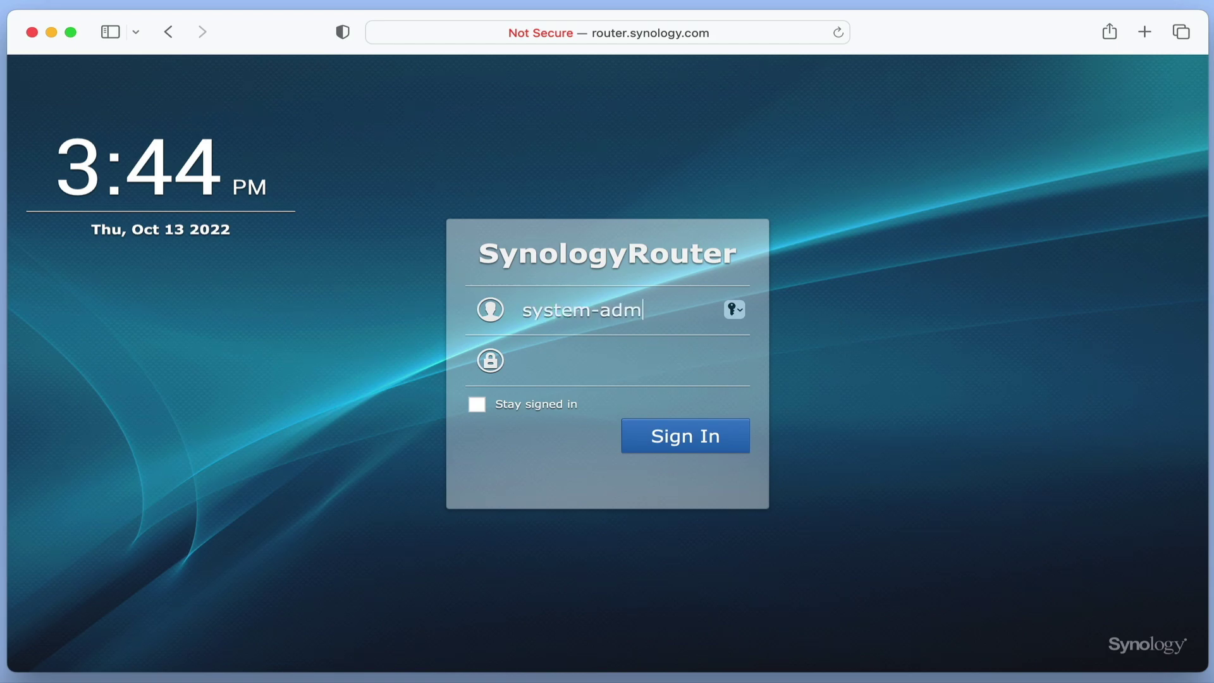
key("Tab")
type("••••••••••••••")
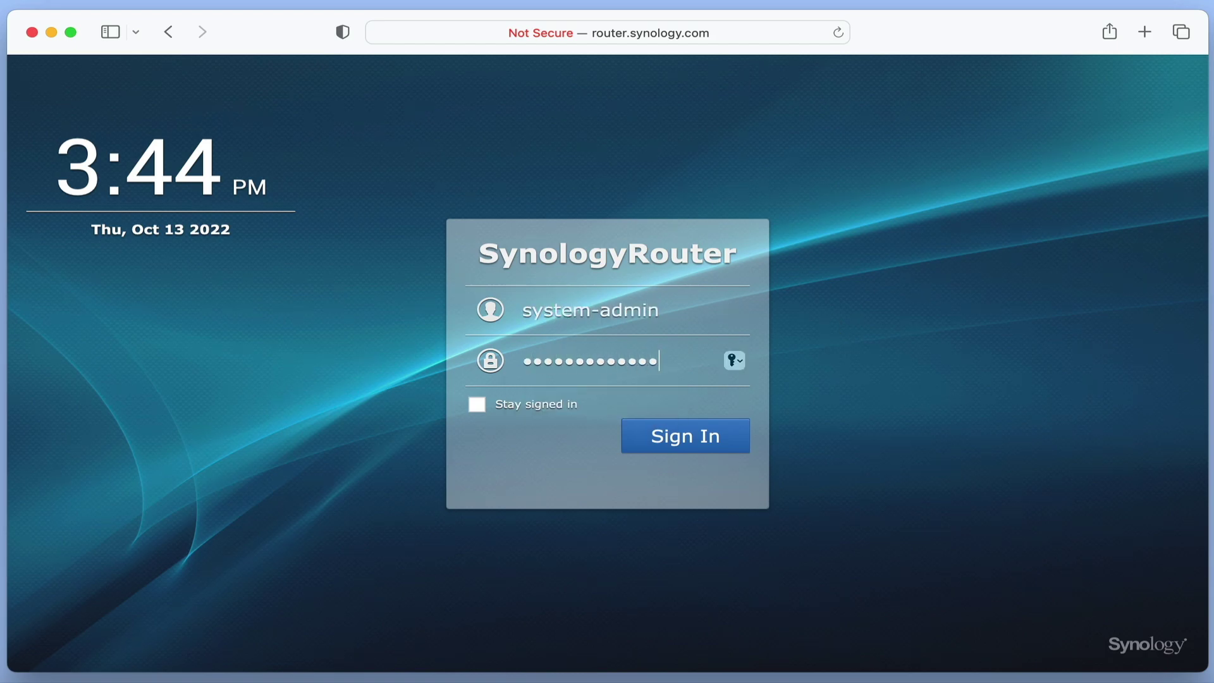
left_click(738, 435)
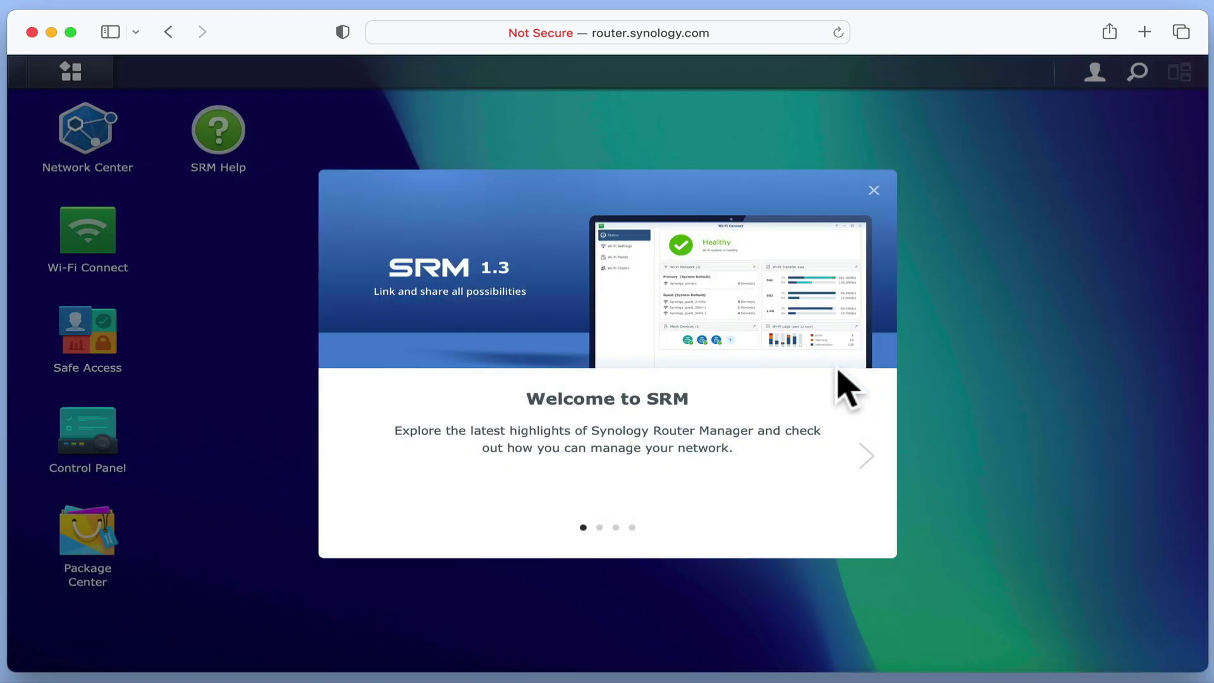
Step: Go through the welcome tour slides, finish it, and decline Pageview Analytics
left_click(866, 456)
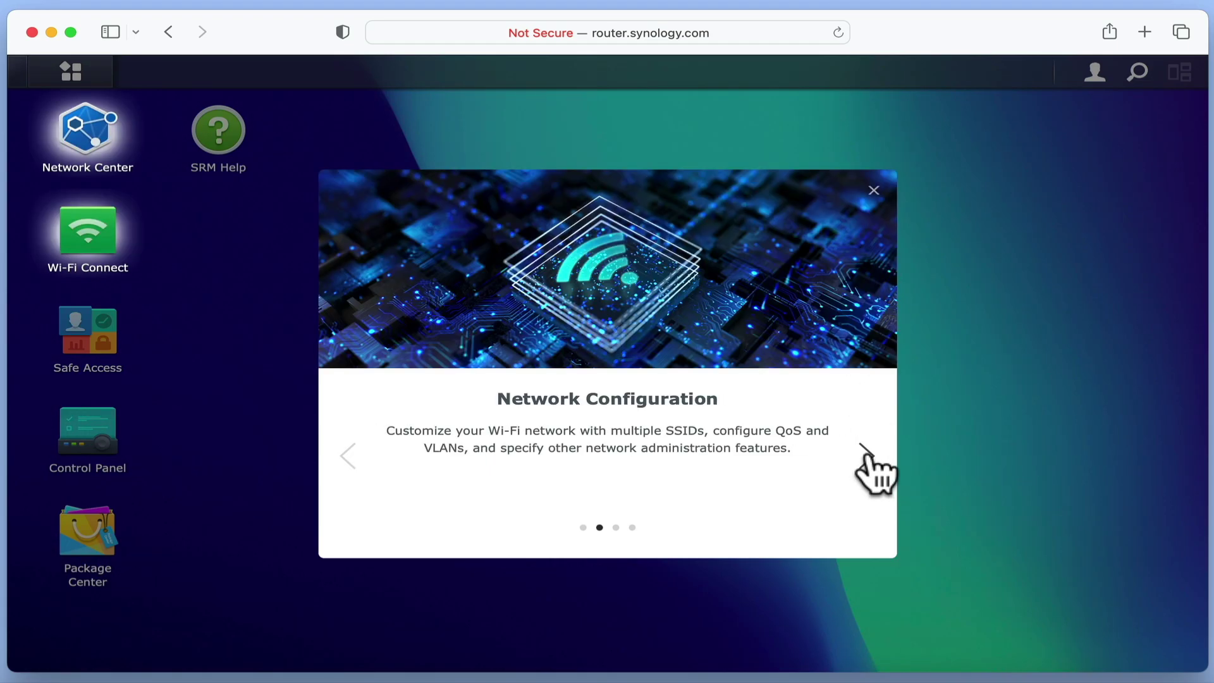
left_click(866, 456)
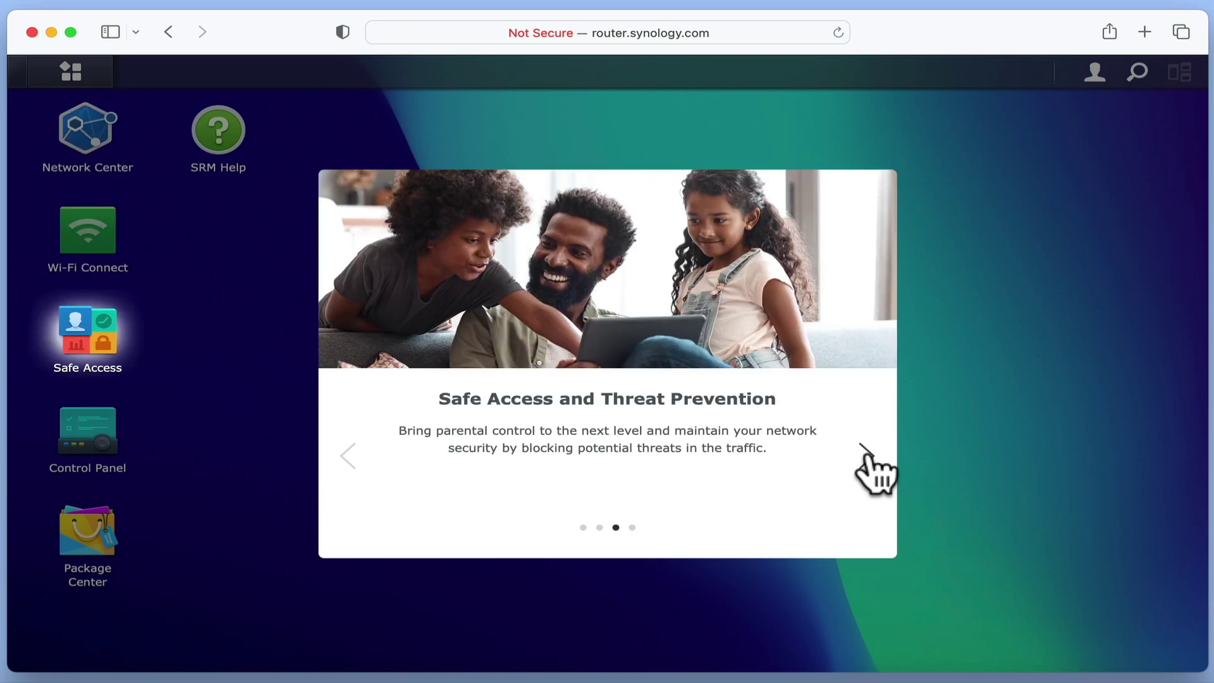
left_click(866, 456)
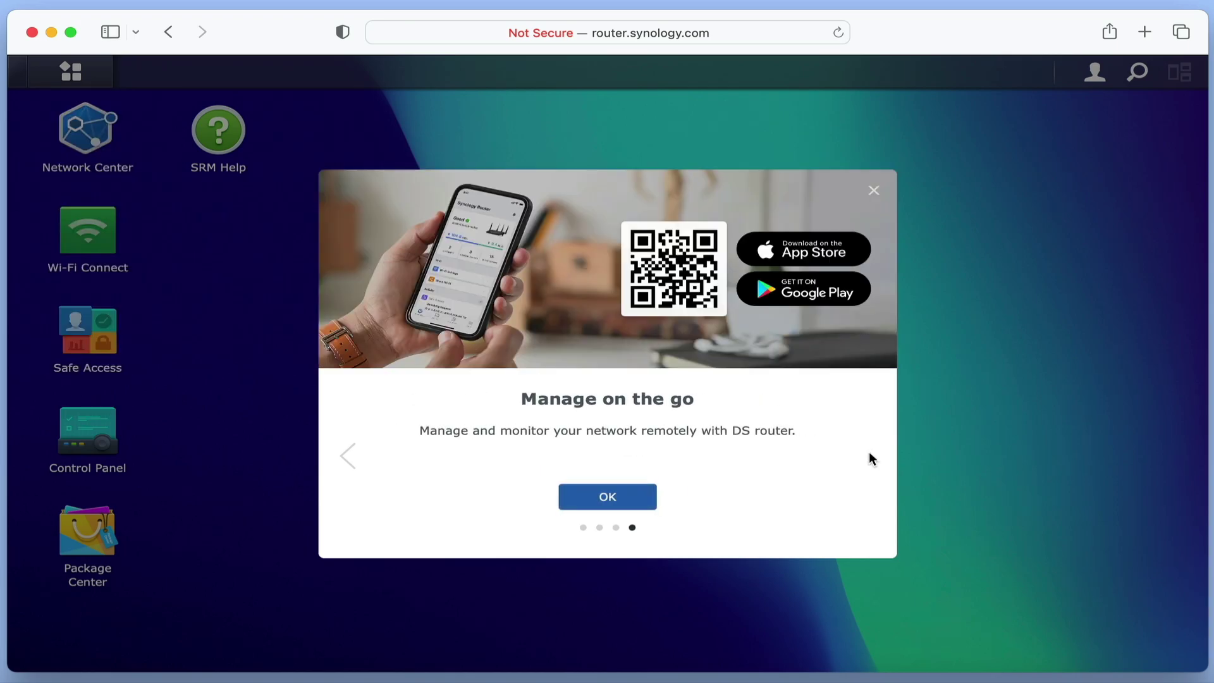
left_click(626, 499)
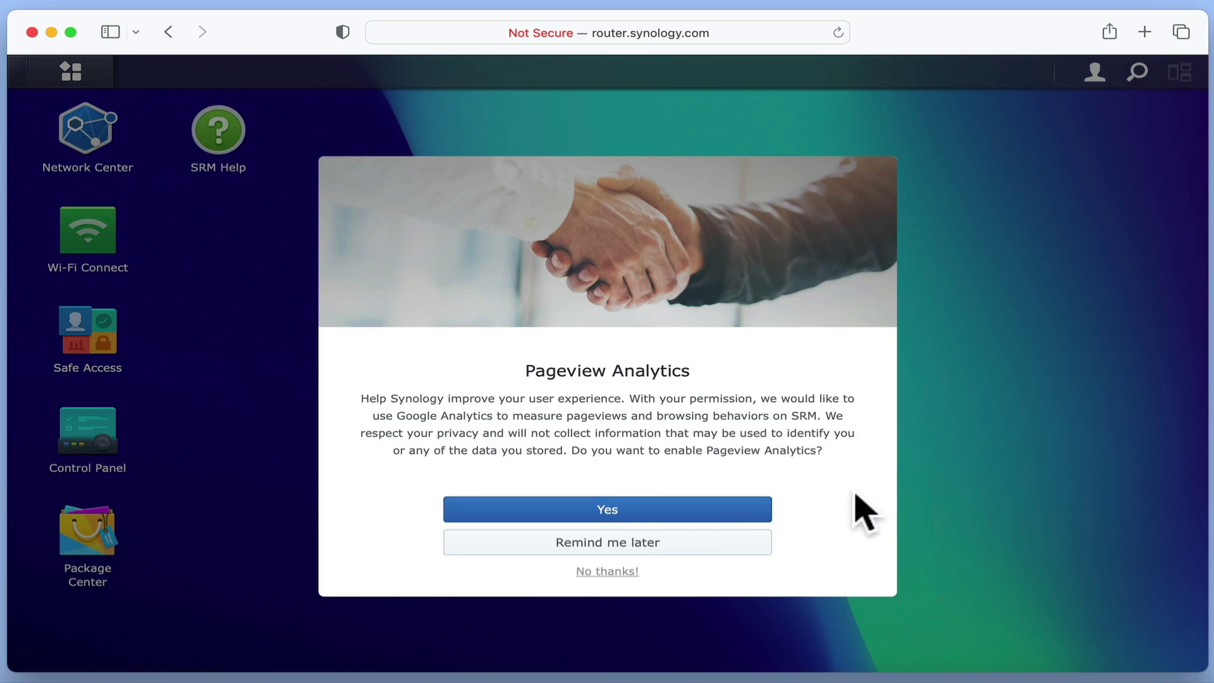
left_click(617, 572)
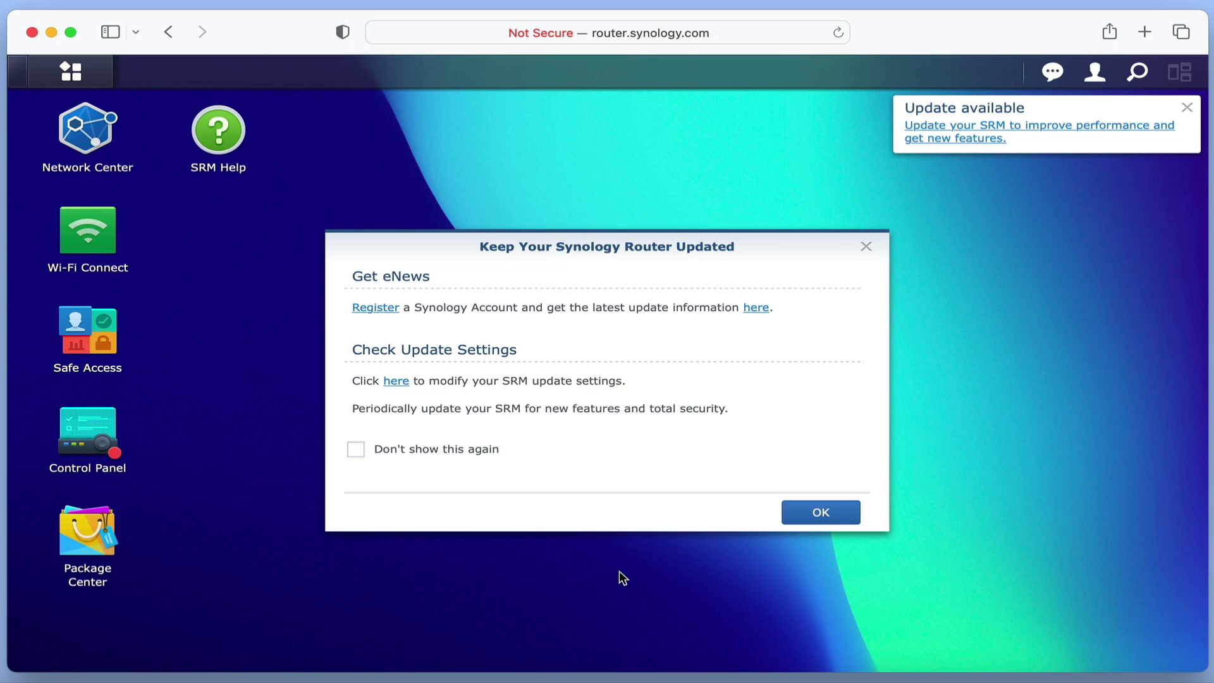
Step: Review the SRM Update Settings, leaving them unchanged
left_click(401, 382)
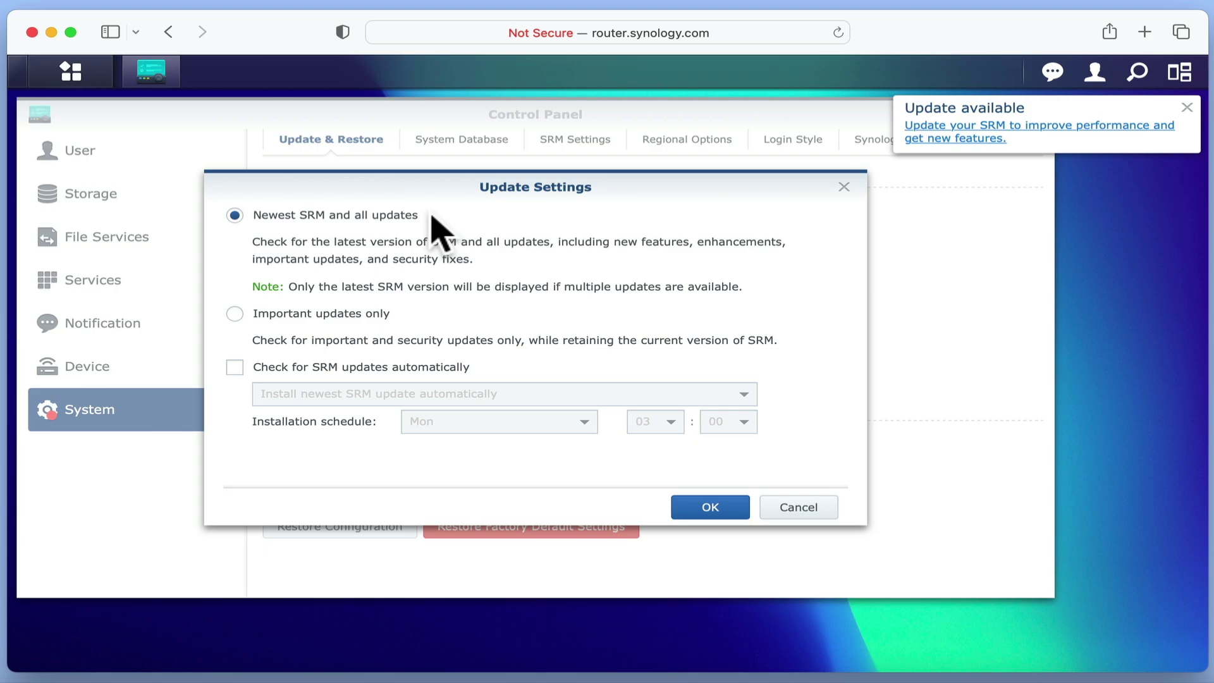
left_click(735, 505)
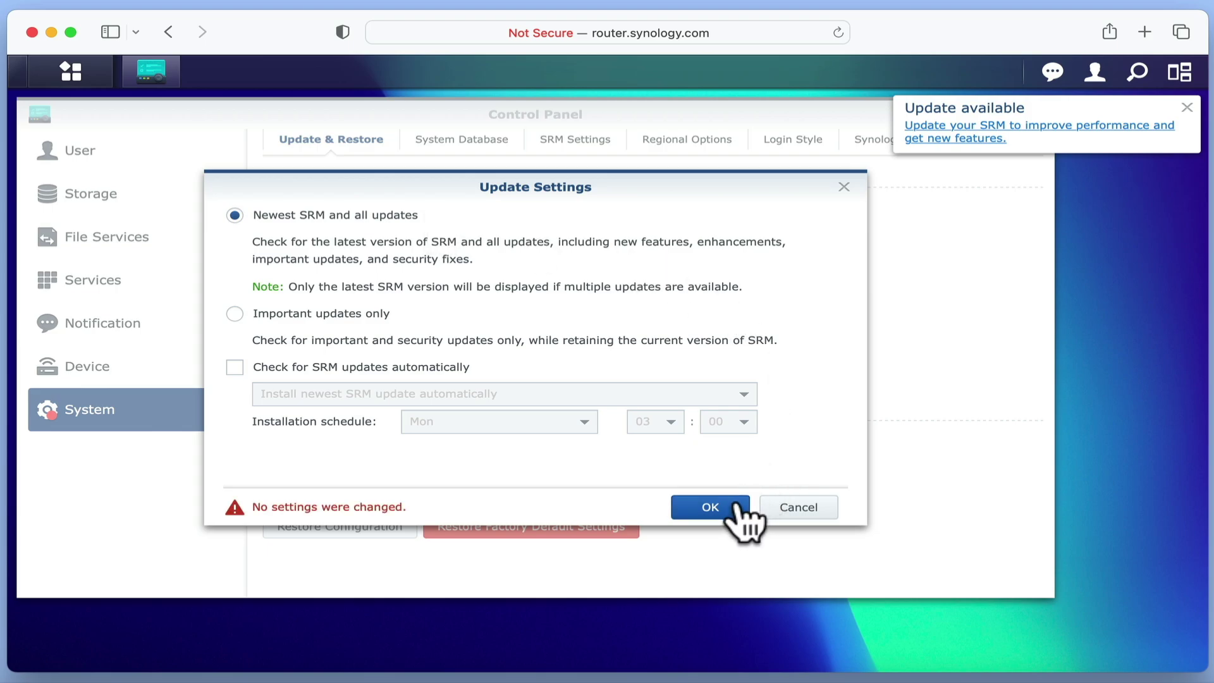
left_click(799, 507)
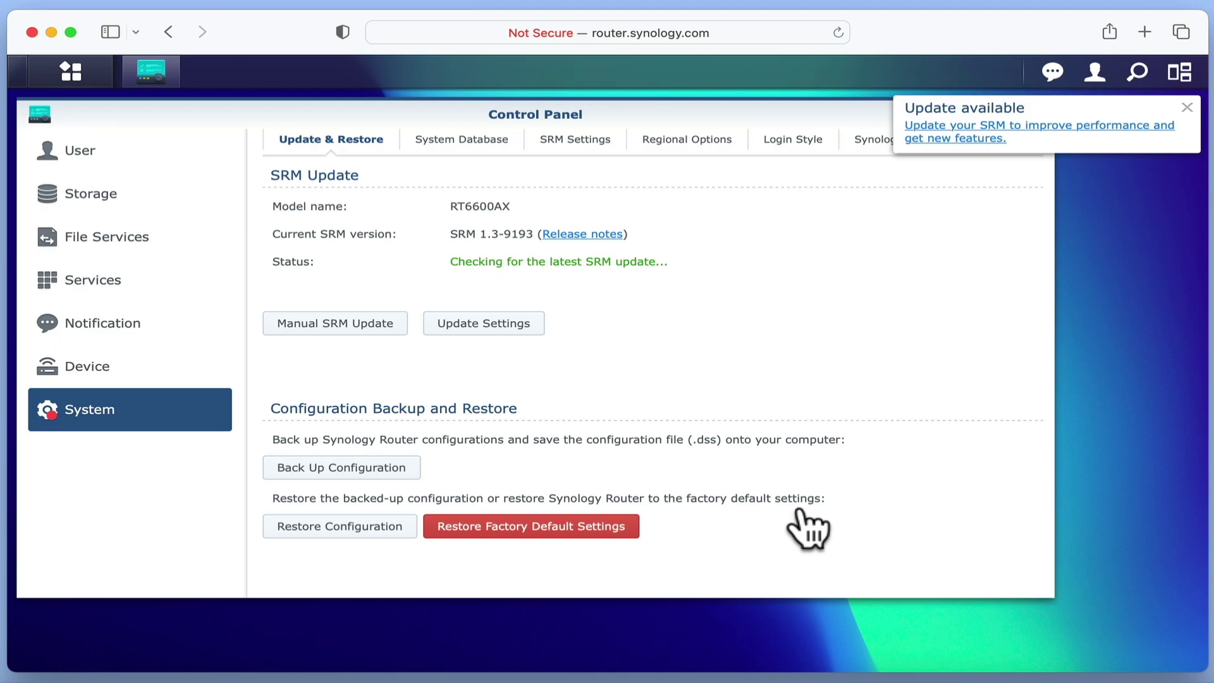
Step: Close the update notification and Control Panel, and dismiss the update reminder with Don't show this again
left_click(1186, 107)
left_click(1032, 114)
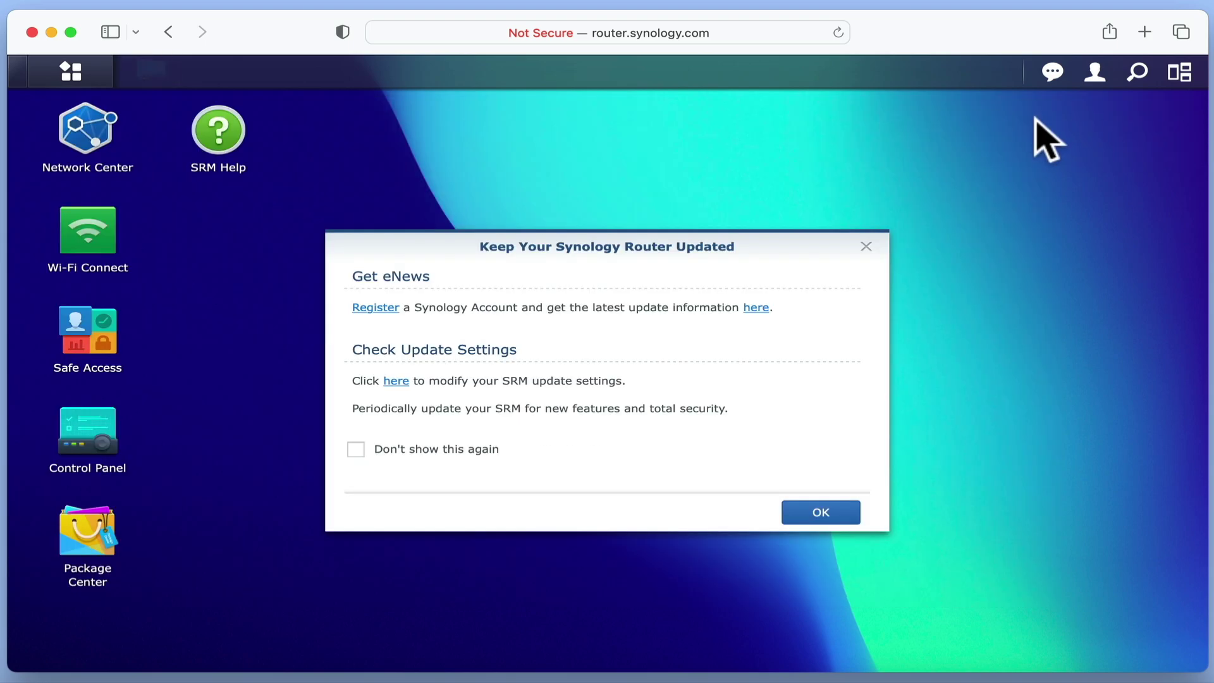
left_click(478, 453)
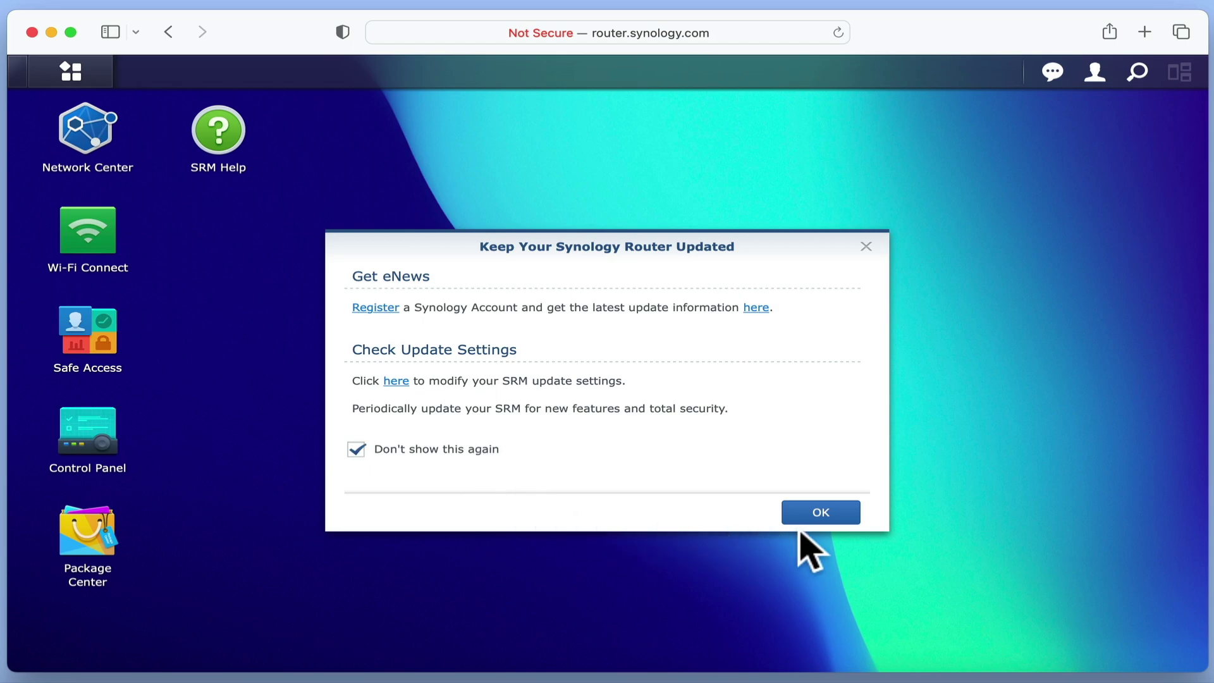
left_click(820, 515)
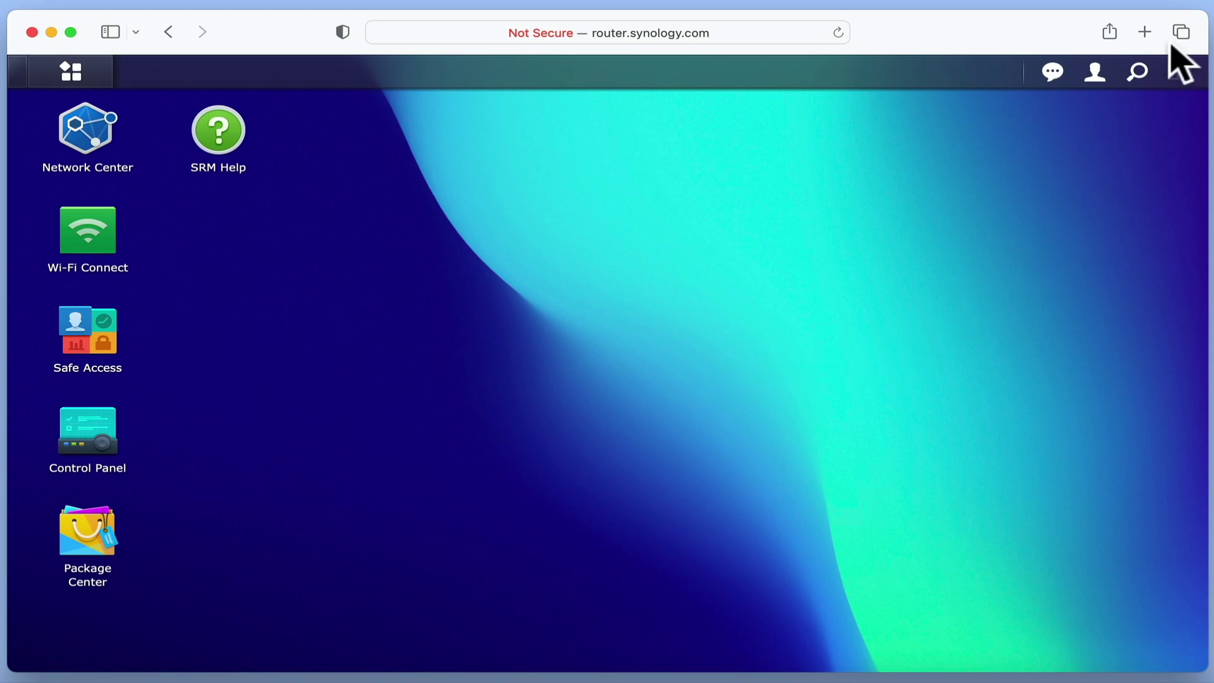
Step: Load mydoodads.com in a new Safari tab to confirm internet access, then return to the router tab
left_click(1145, 33)
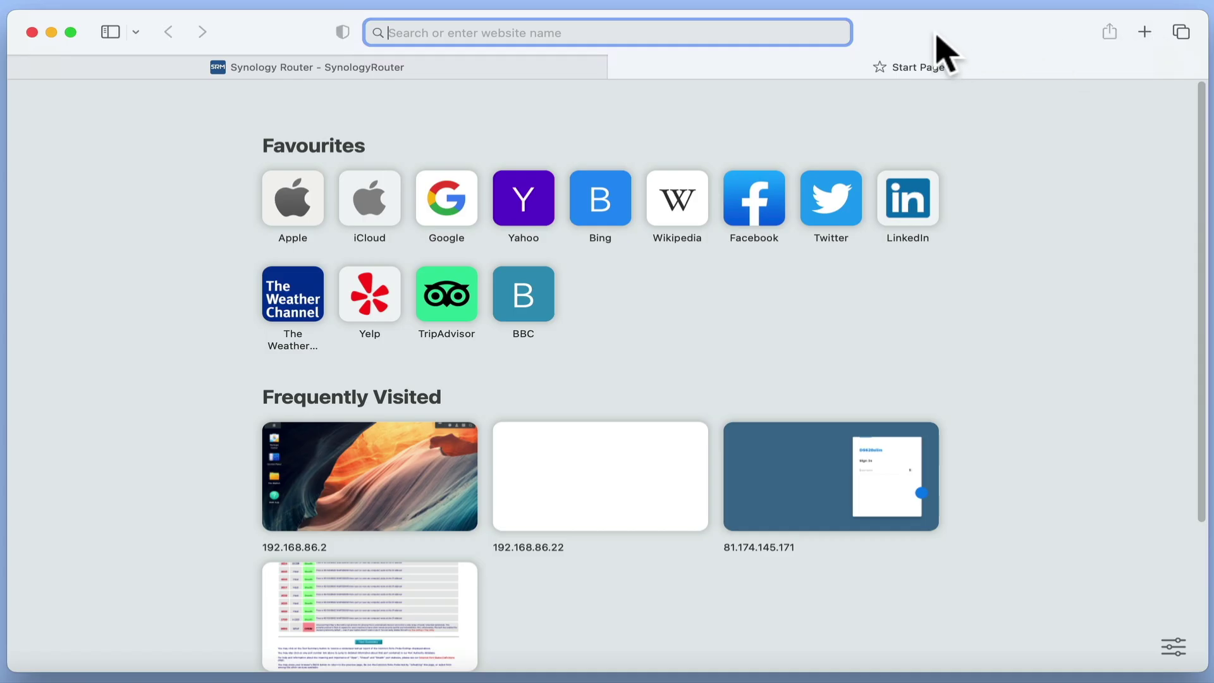
type("mydoodads.com")
key("Return")
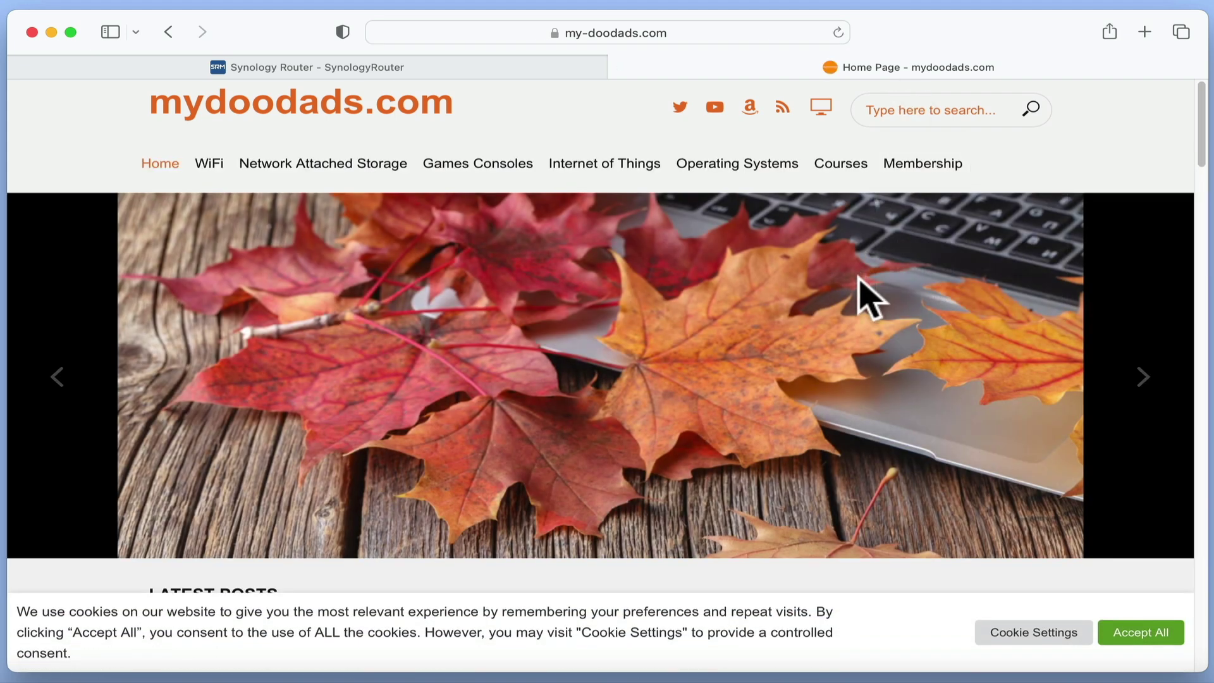
scroll(862, 292, "down", 4)
scroll(869, 298, "up", 4)
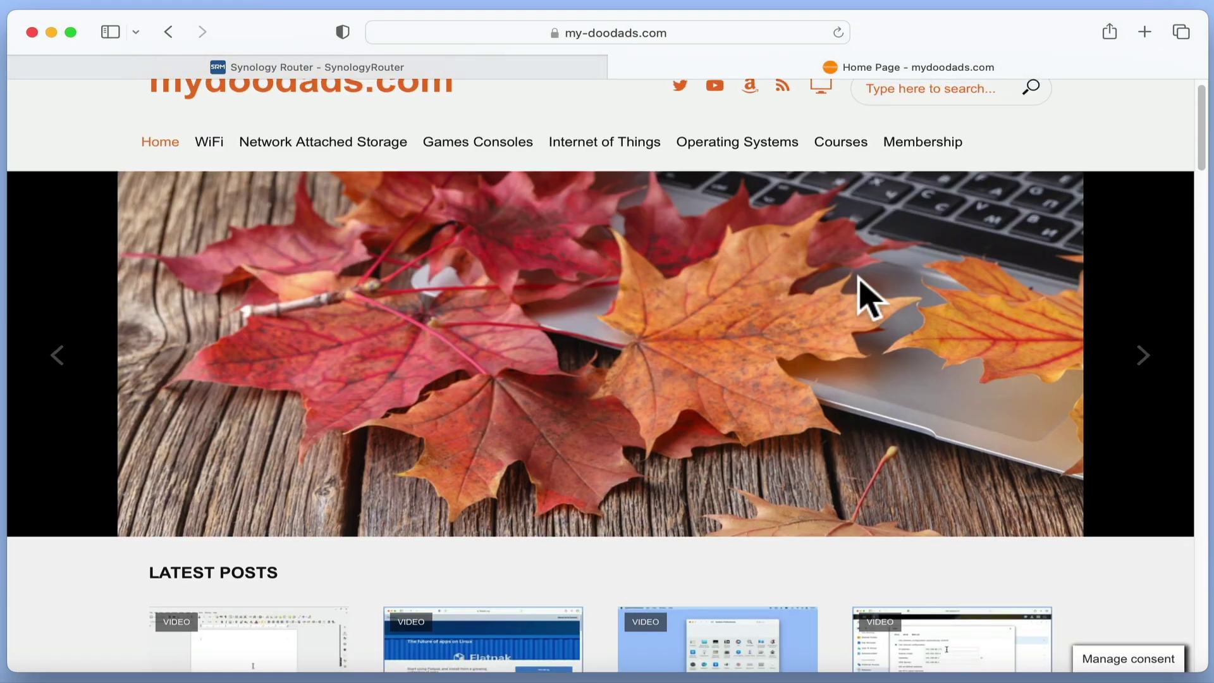
scroll(869, 297, "up", 1)
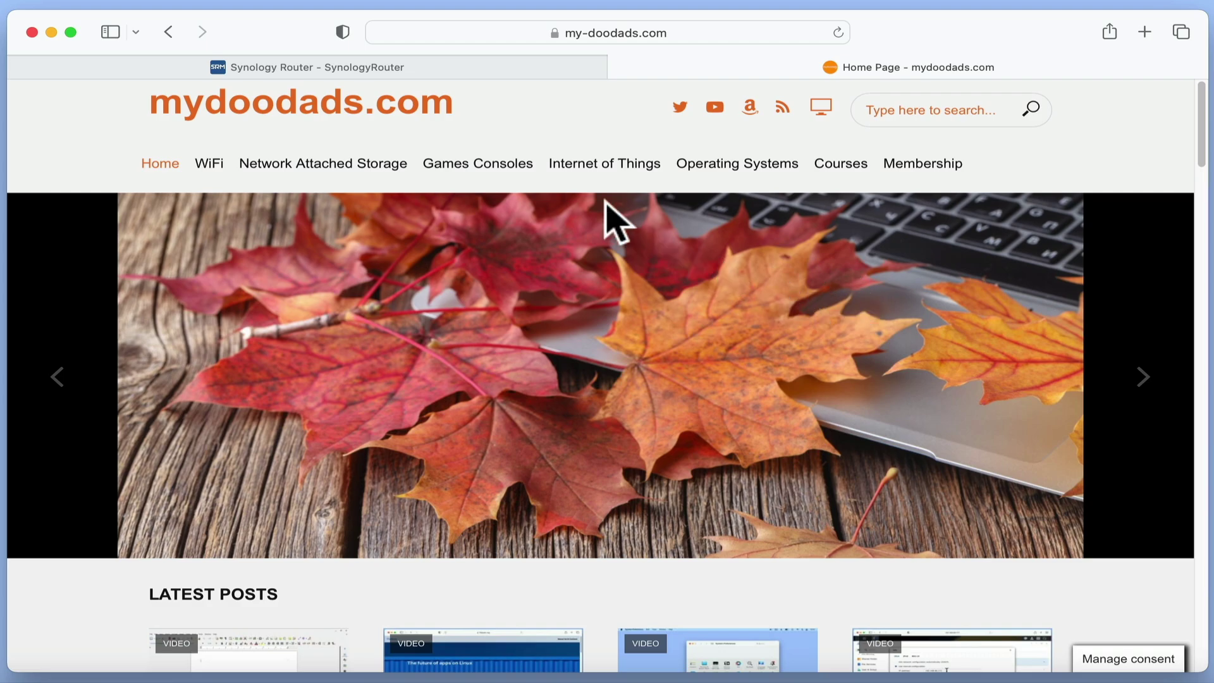
left_click(522, 70)
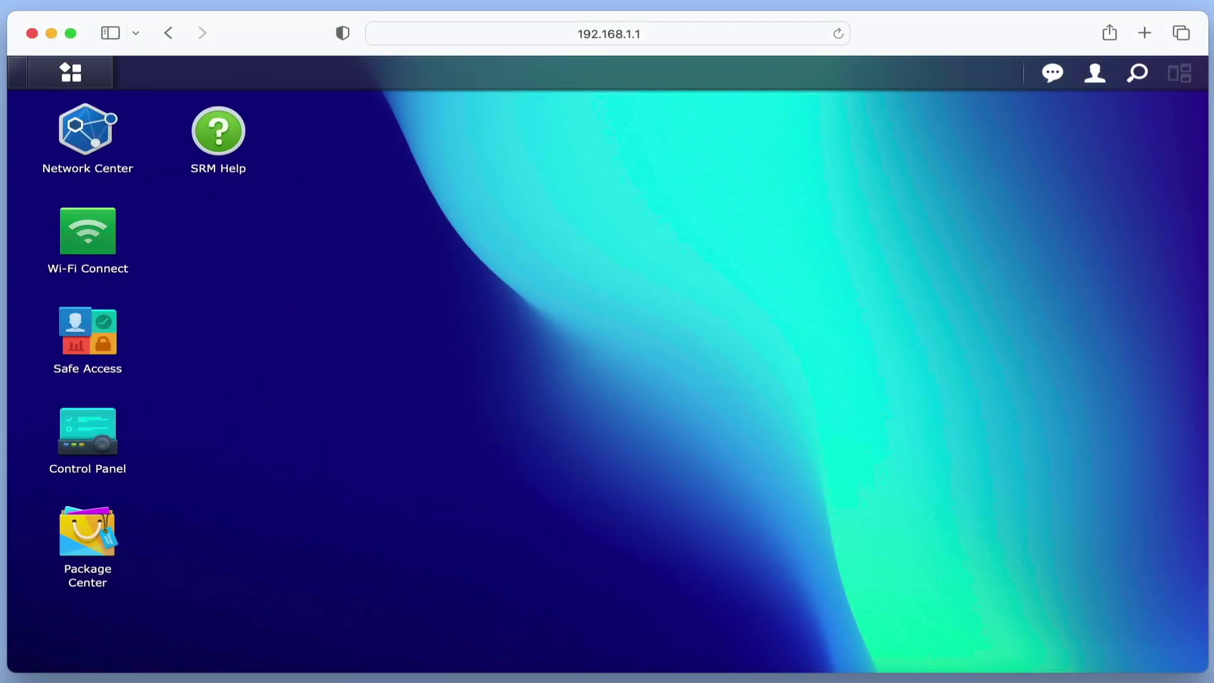
Step: Download and install SRM 1.3.1-9346 Update 1 from Control Panel's Update & Restore page
left_click(98, 436)
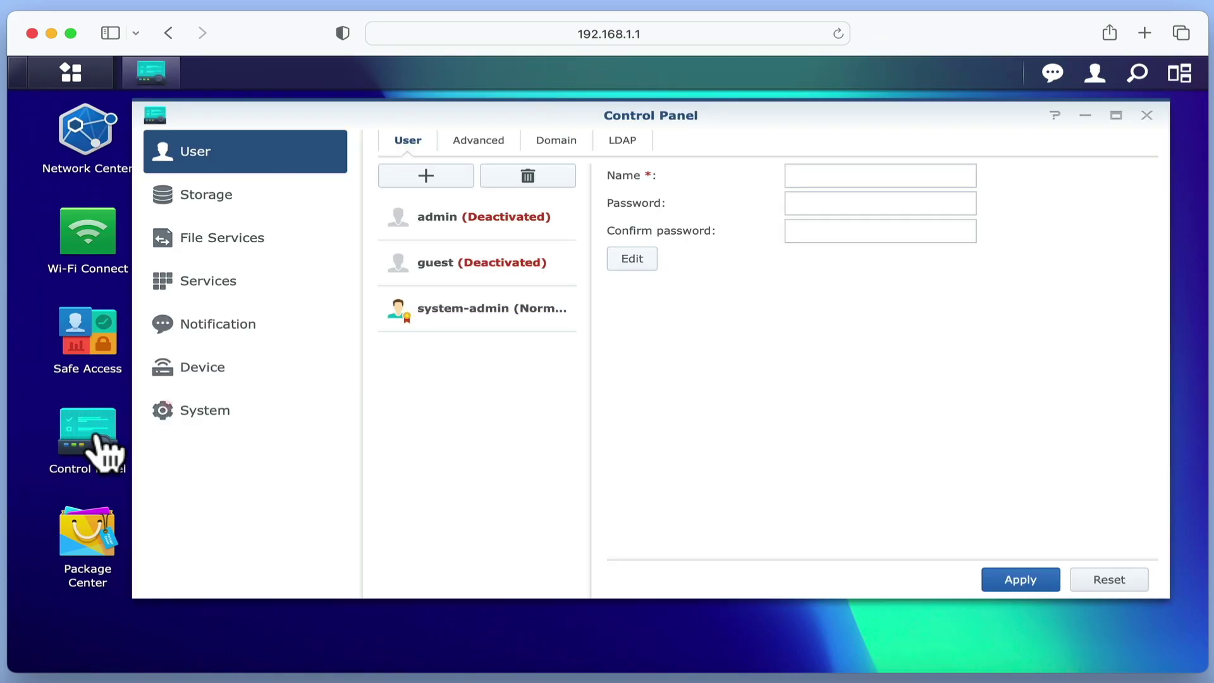
left_click(245, 430)
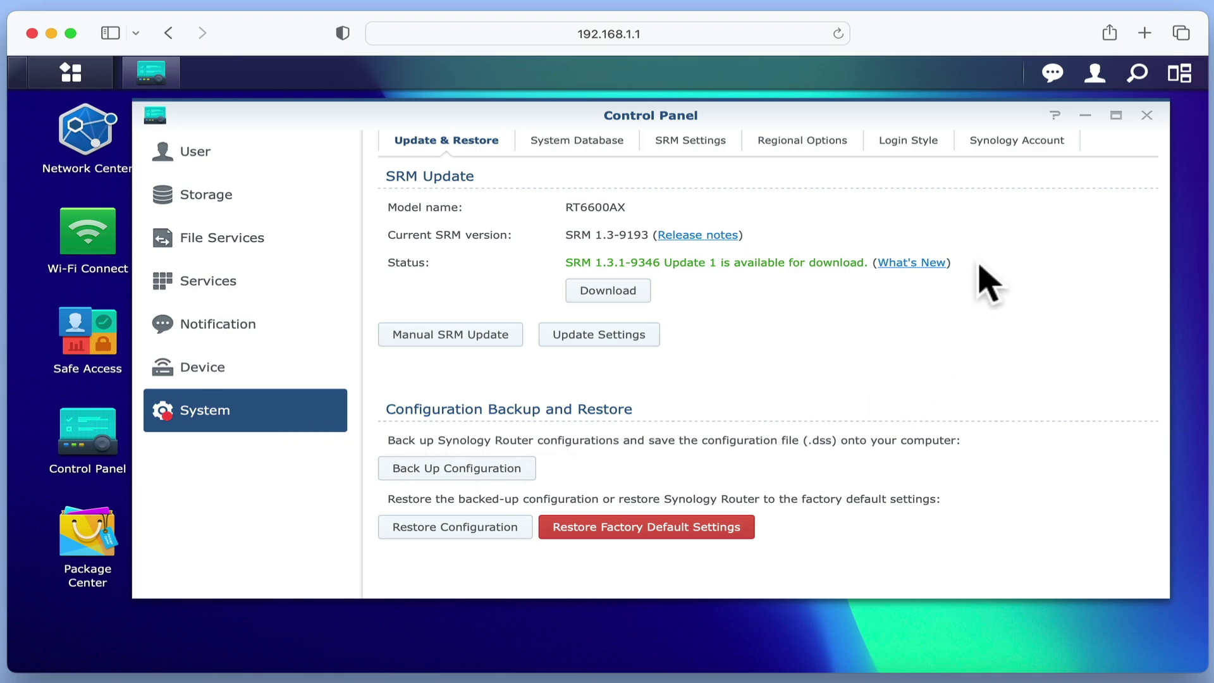
left_click(643, 294)
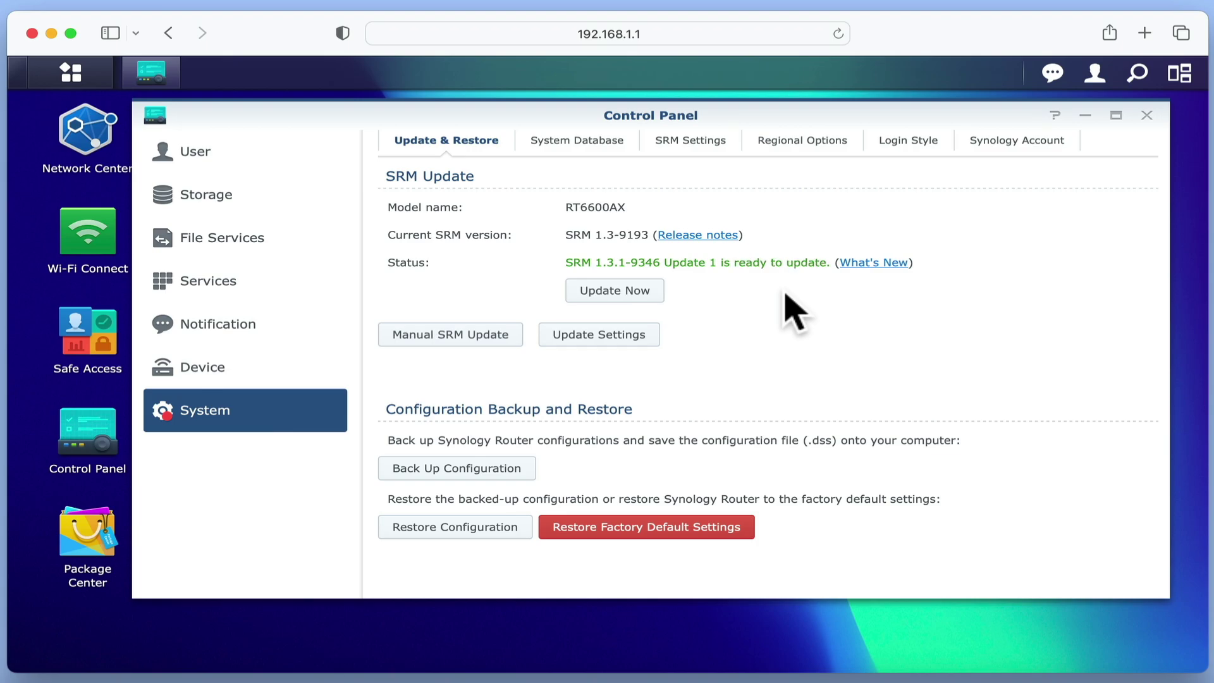
left_click(640, 295)
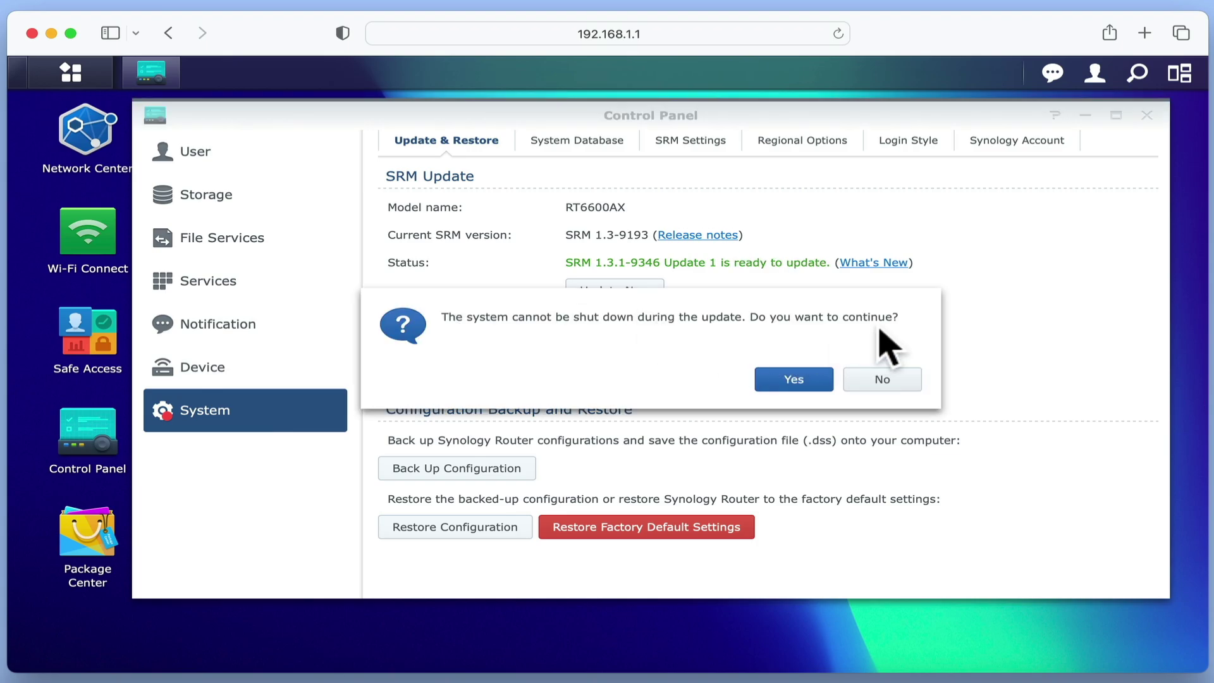
left_click(814, 381)
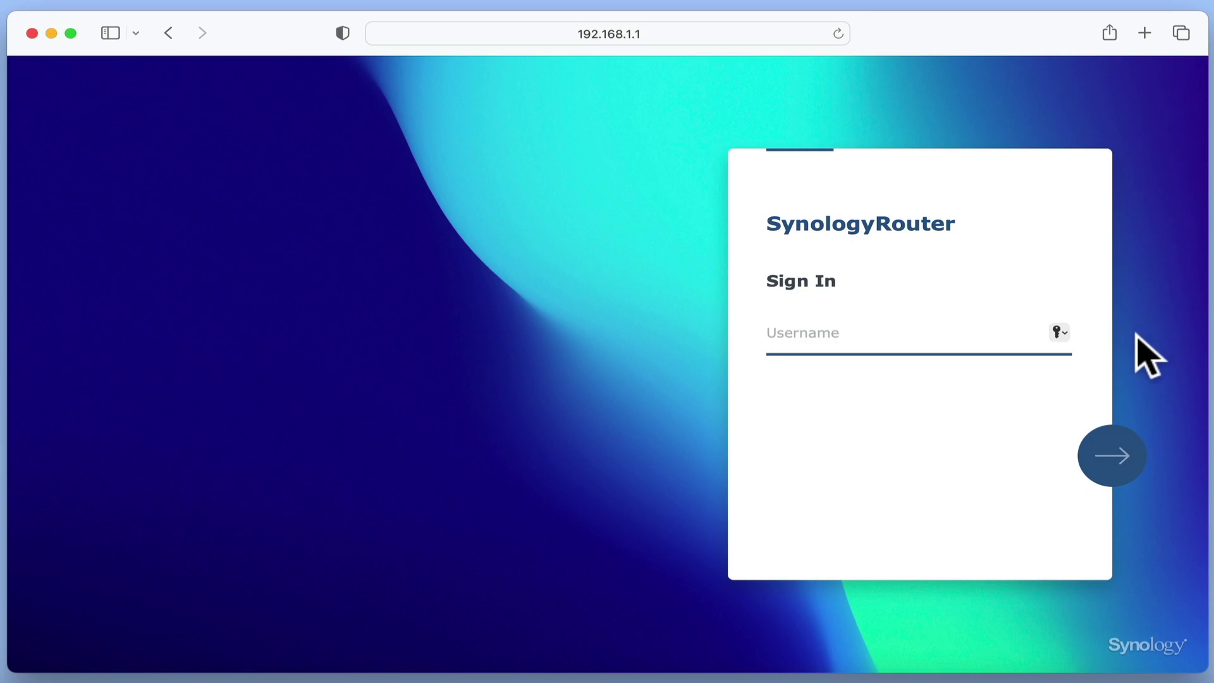
Step: Sign in on the new screen with the administrator username and password
type("system-a")
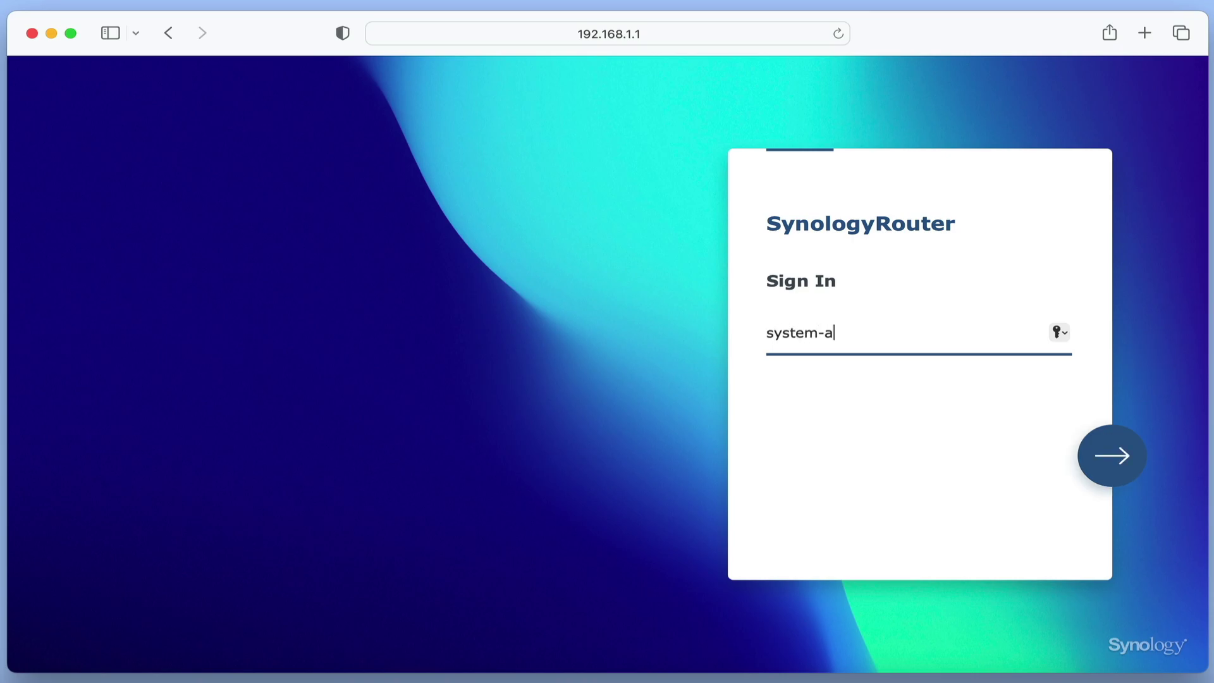
type("dmin")
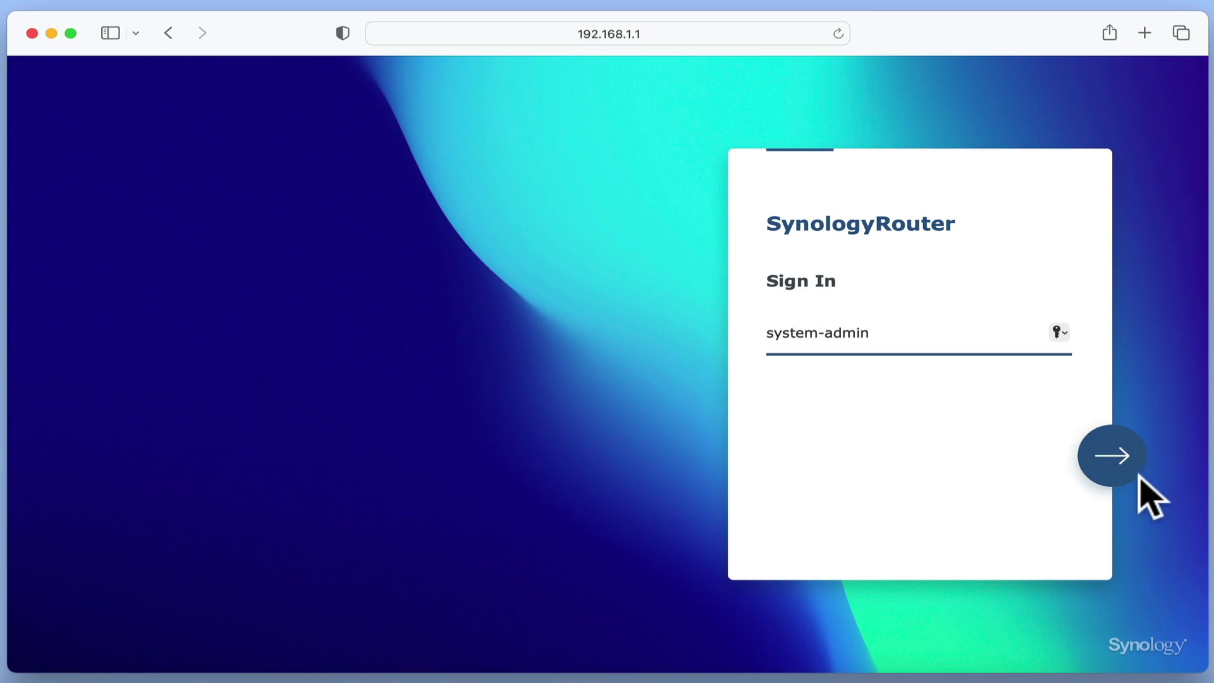
left_click(1114, 465)
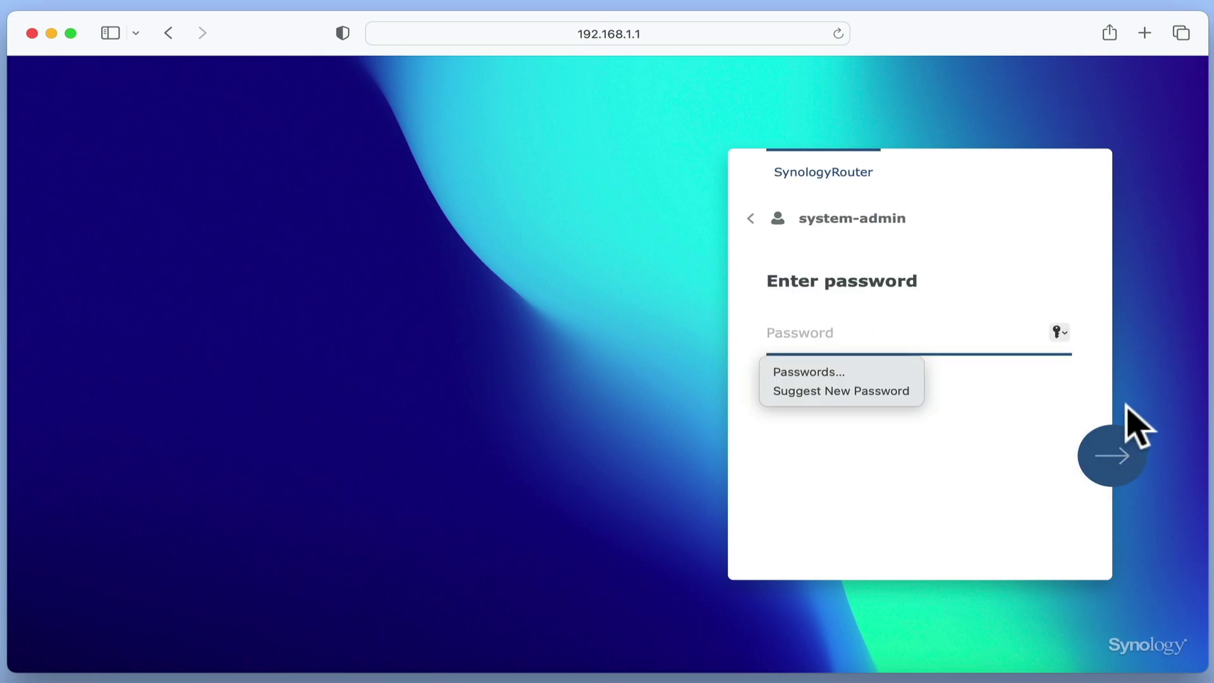
type("••••••••••")
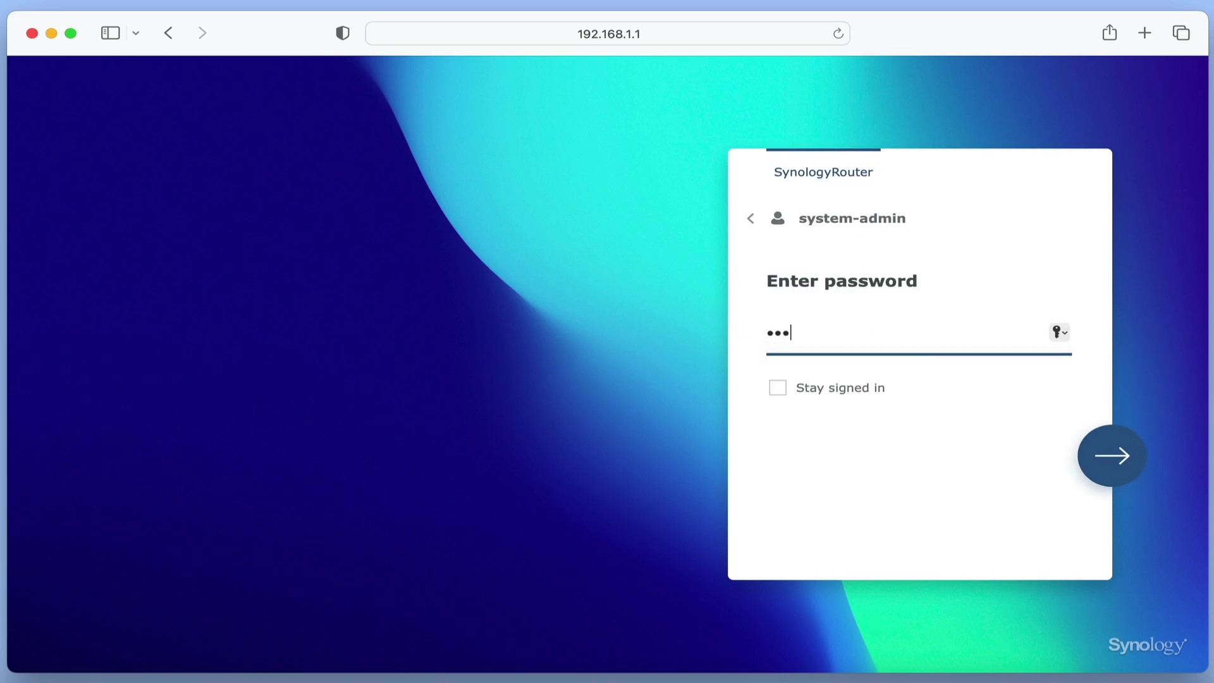
type("••••")
left_click(1129, 456)
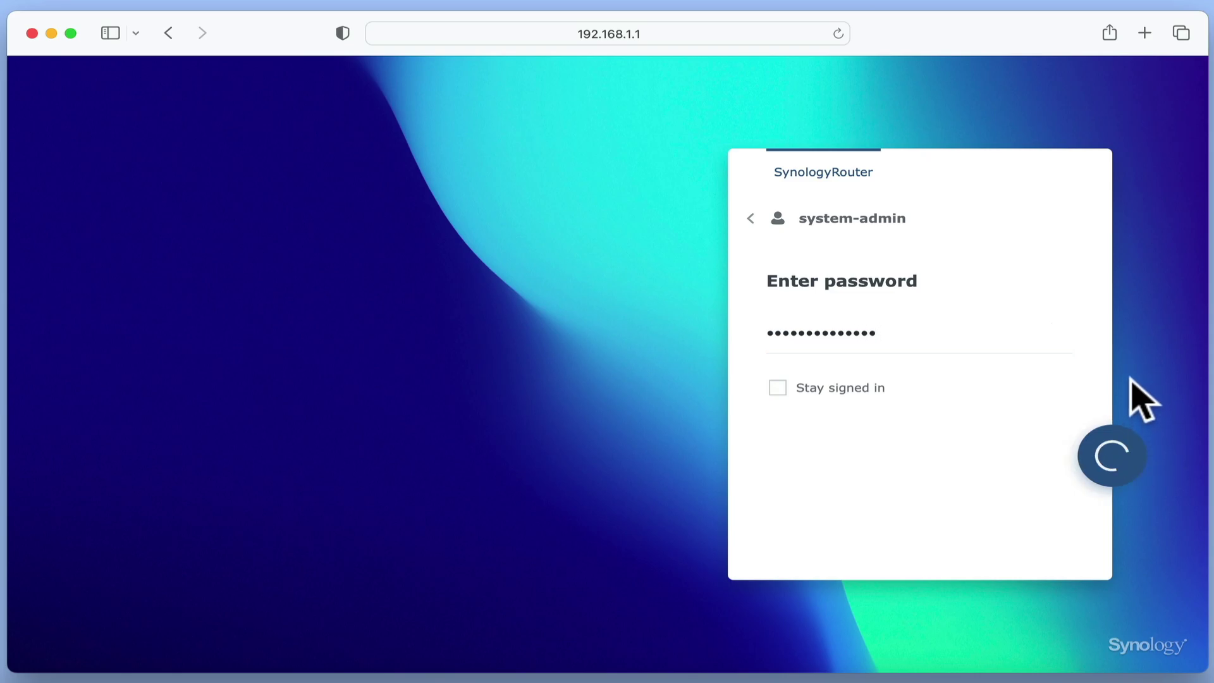